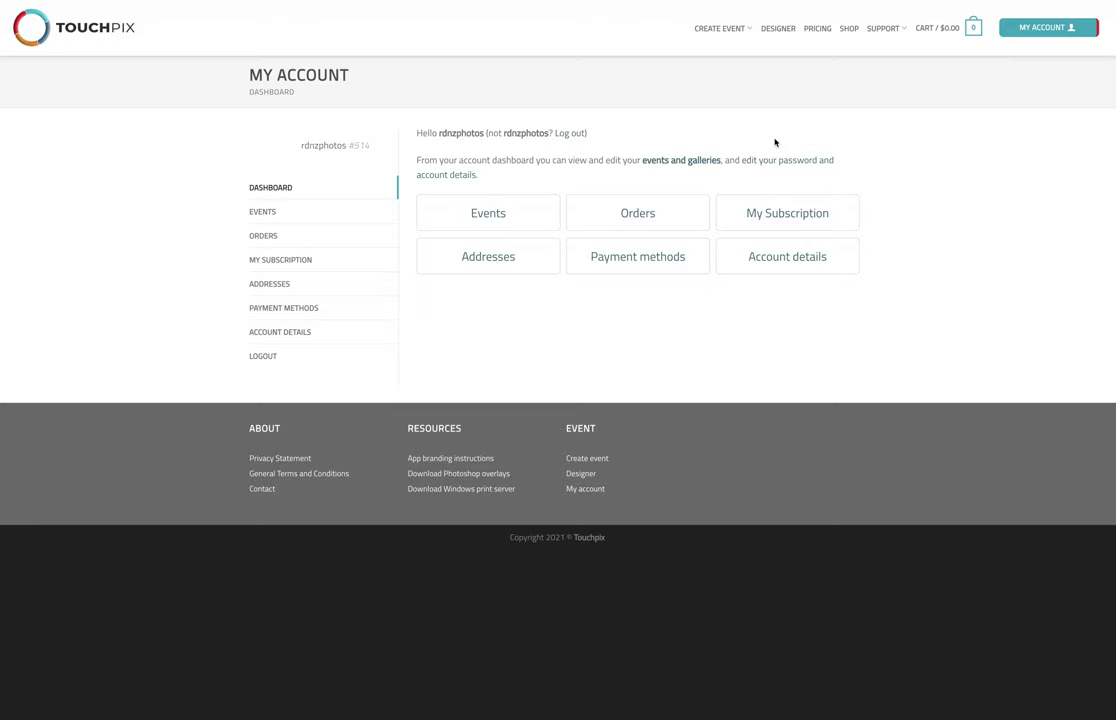
# Show the CREATE EVENT dropdown from the My Account dashboard's top navigation.
pyautogui.moveTo(1046, 35)
pyautogui.moveTo(733, 35)
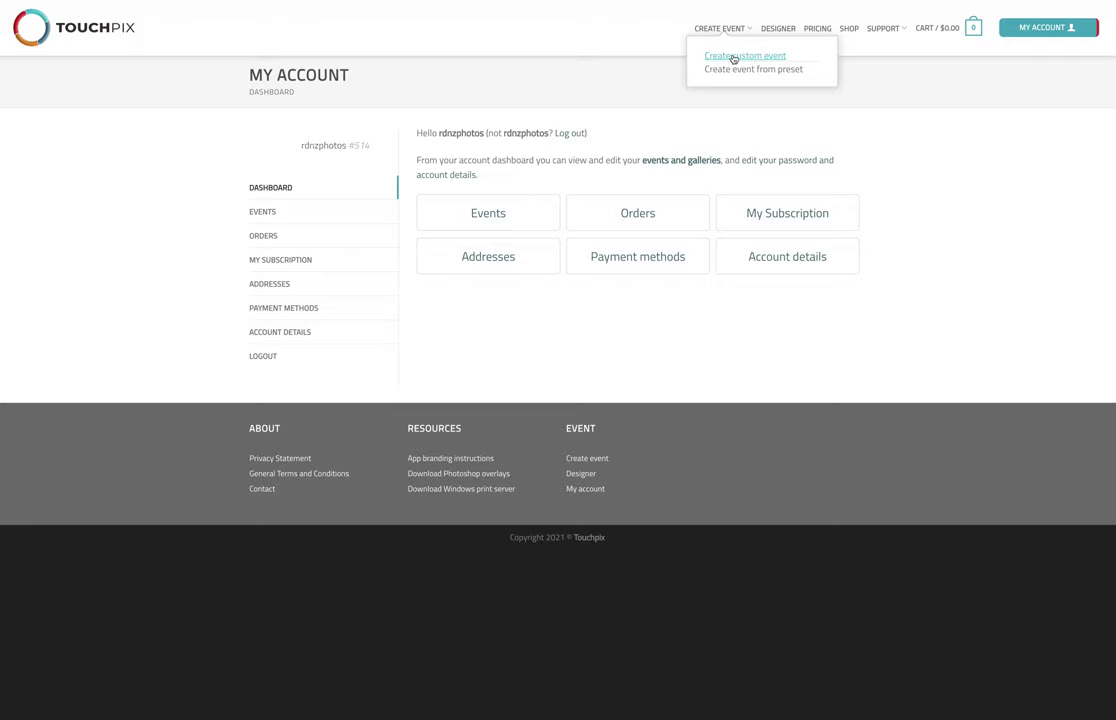
# Open the Create custom event form and scroll through it back to General Settings.
pyautogui.click(733, 57)
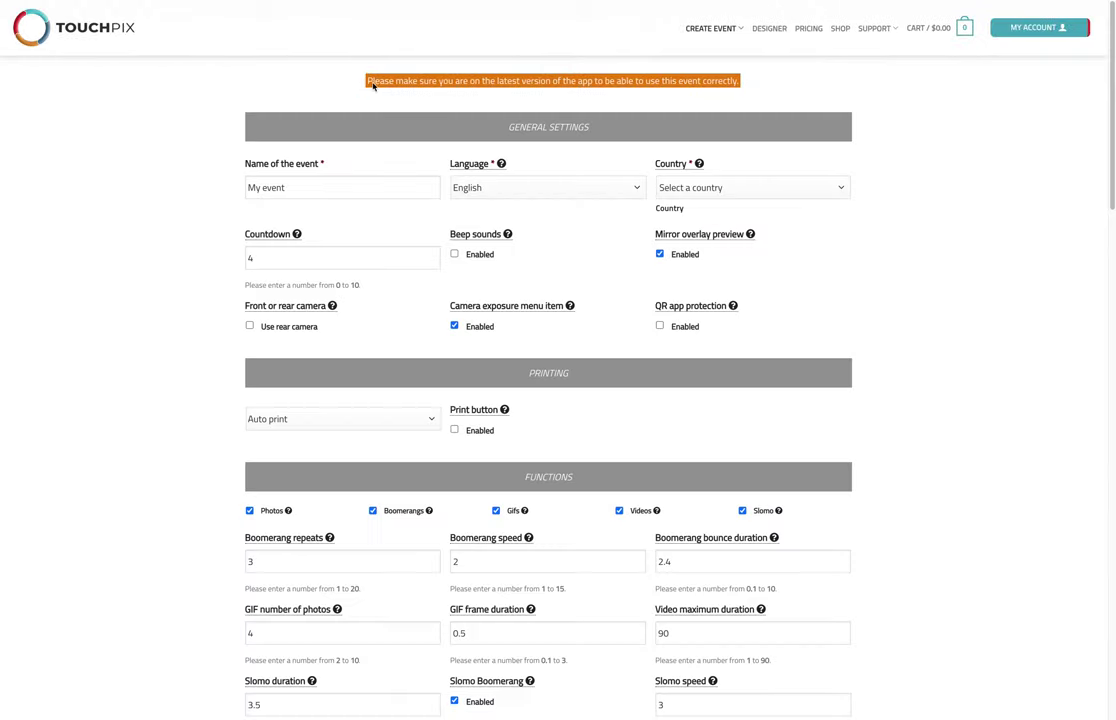
pyautogui.scroll(-3, 693, 353)
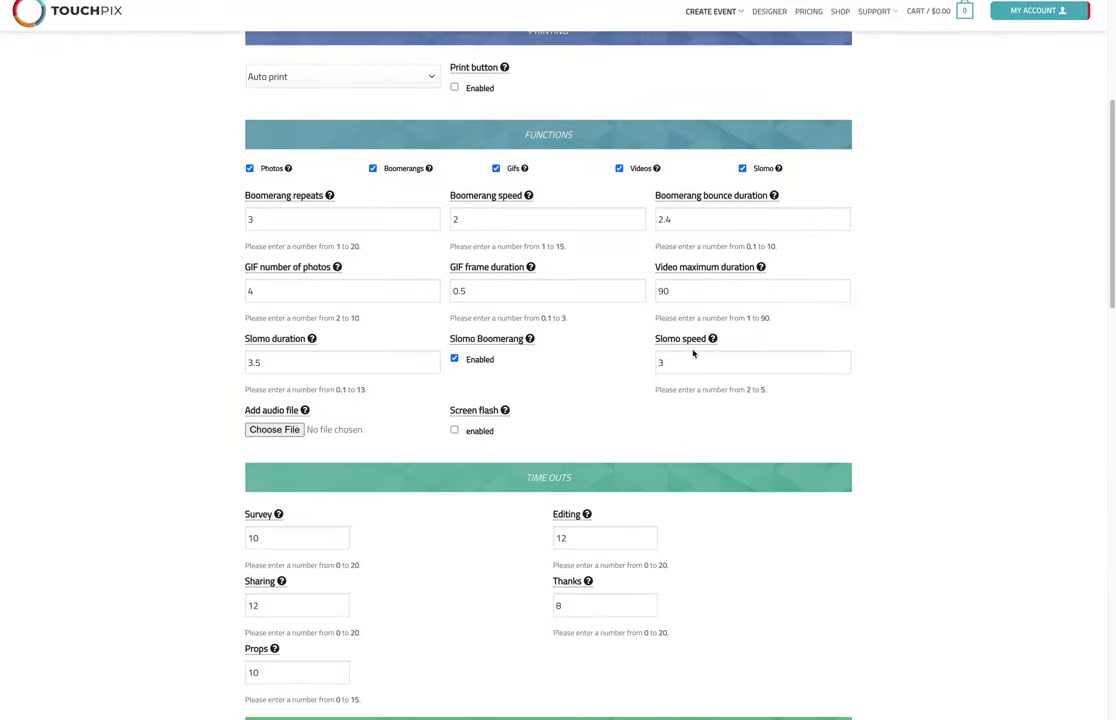
pyautogui.scroll(-14, 693, 353)
pyautogui.scroll(9, 571, 477)
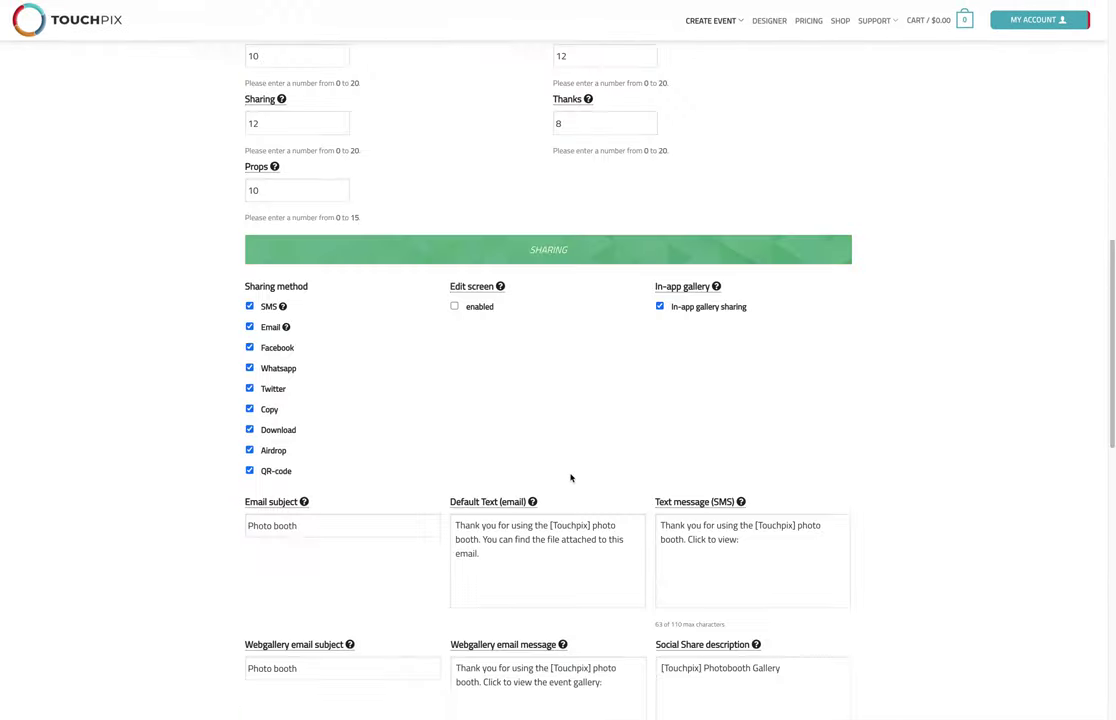
pyautogui.scroll(10, 571, 477)
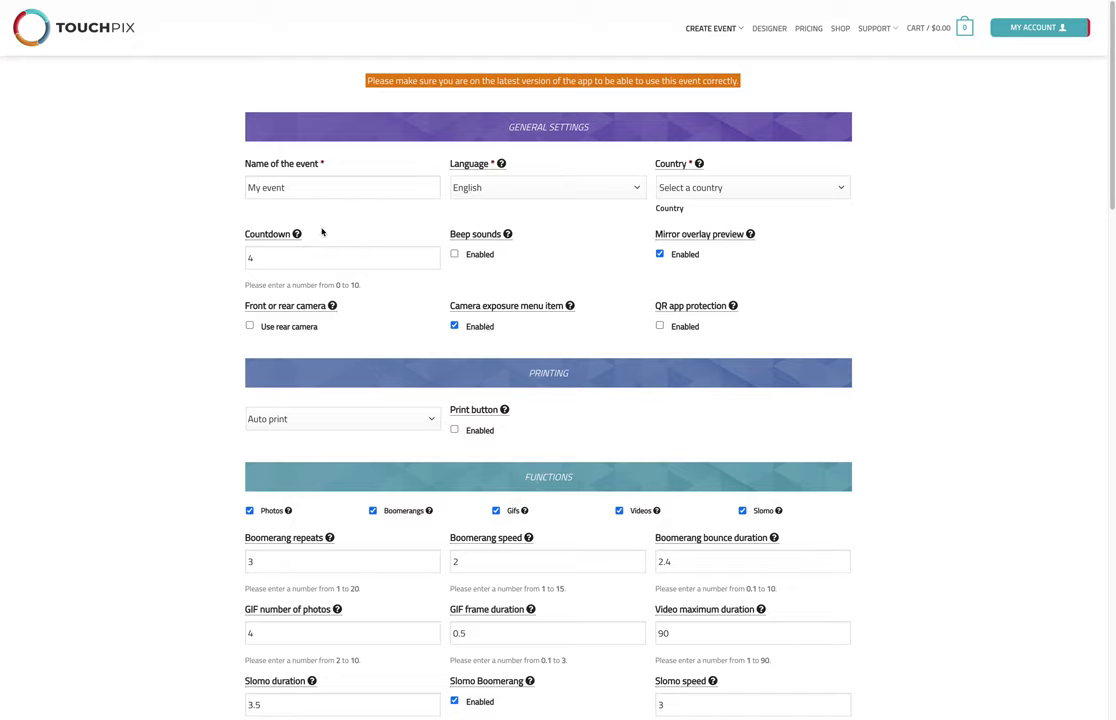
pyautogui.moveTo(501, 166)
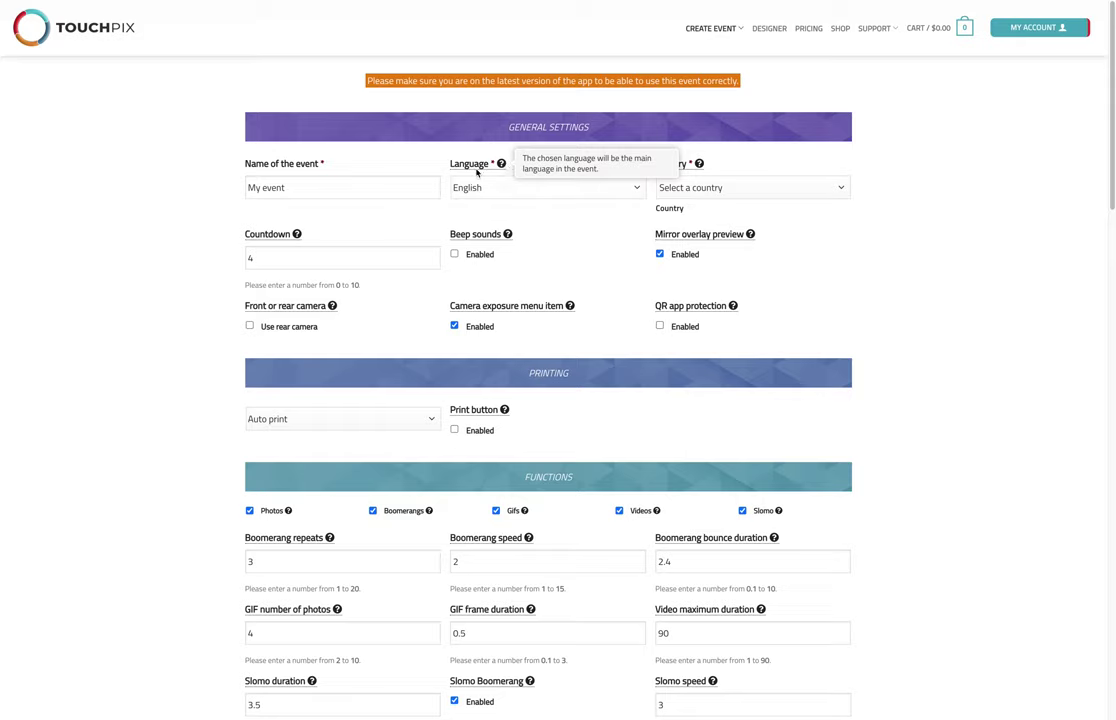
pyautogui.moveTo(297, 233)
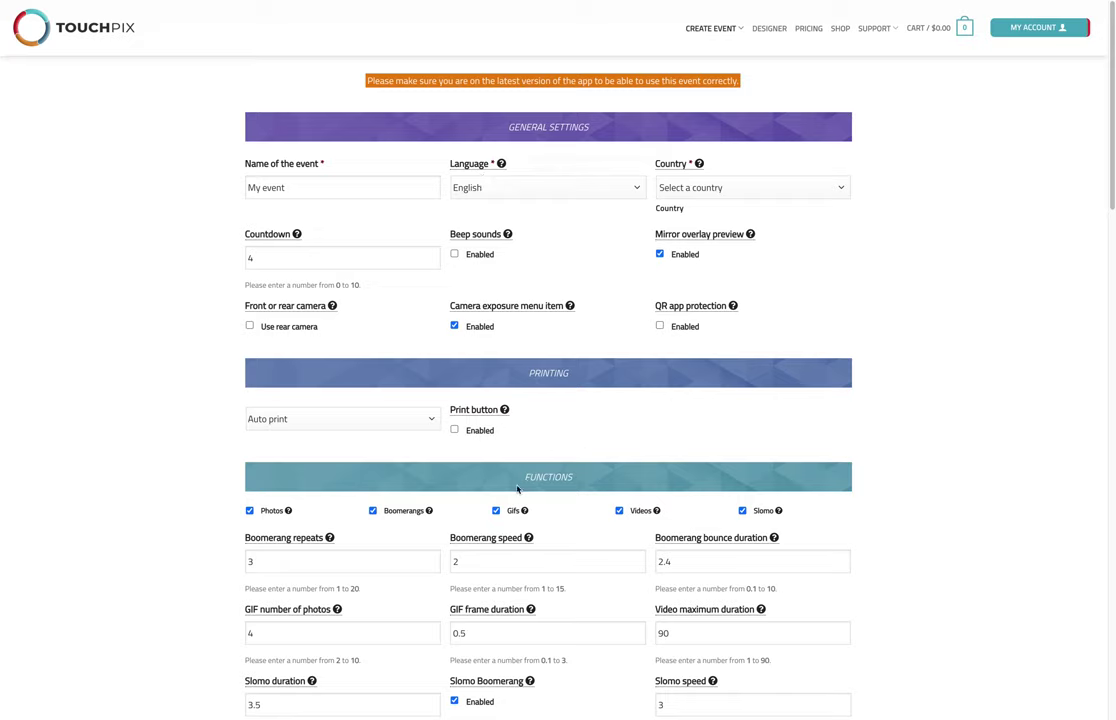
# Rename the event from 'My event' to 'Test' and set its country to United States.
pyautogui.tripleClick(316, 183)
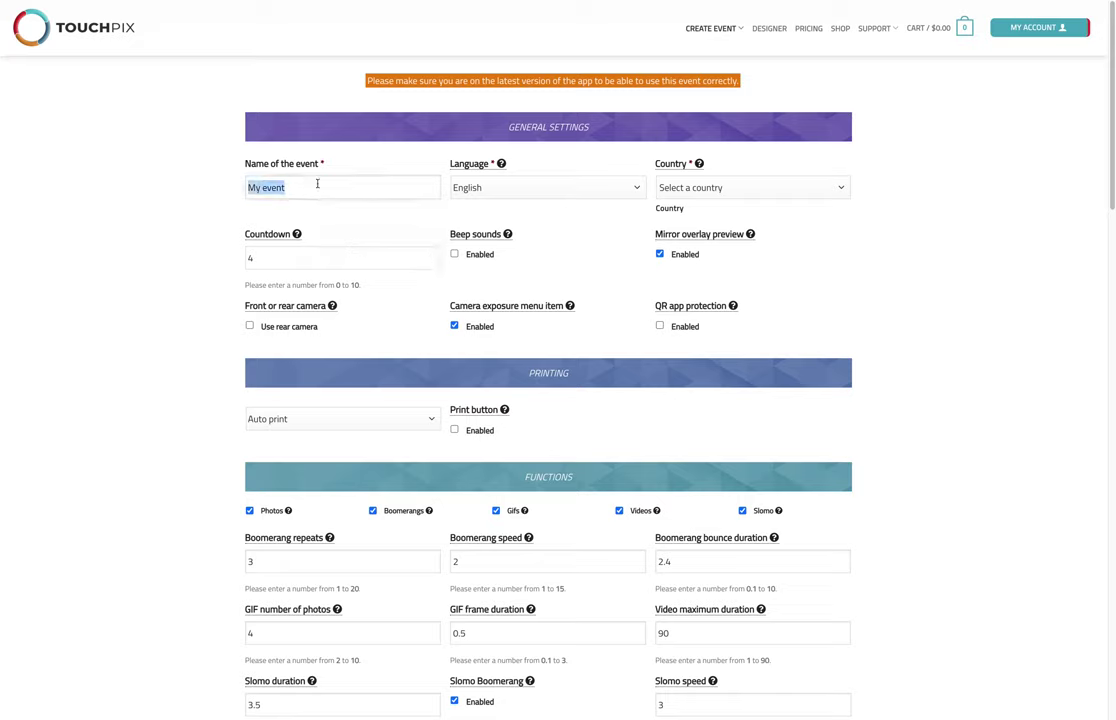
pyautogui.press('BackSpace')
pyautogui.write('Test')
pyautogui.click(687, 188)
pyautogui.click(693, 218)
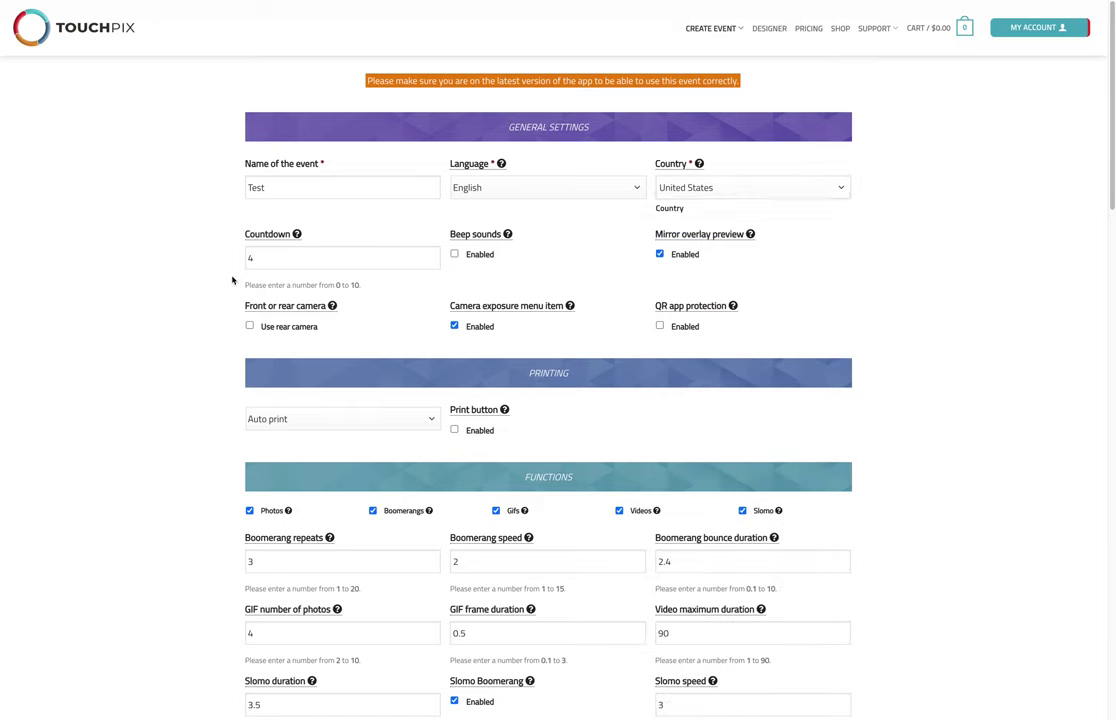
# Keep the countdown at 4 and switch the booth to the rear camera.
pyautogui.click(433, 263)
pyautogui.click(433, 263)
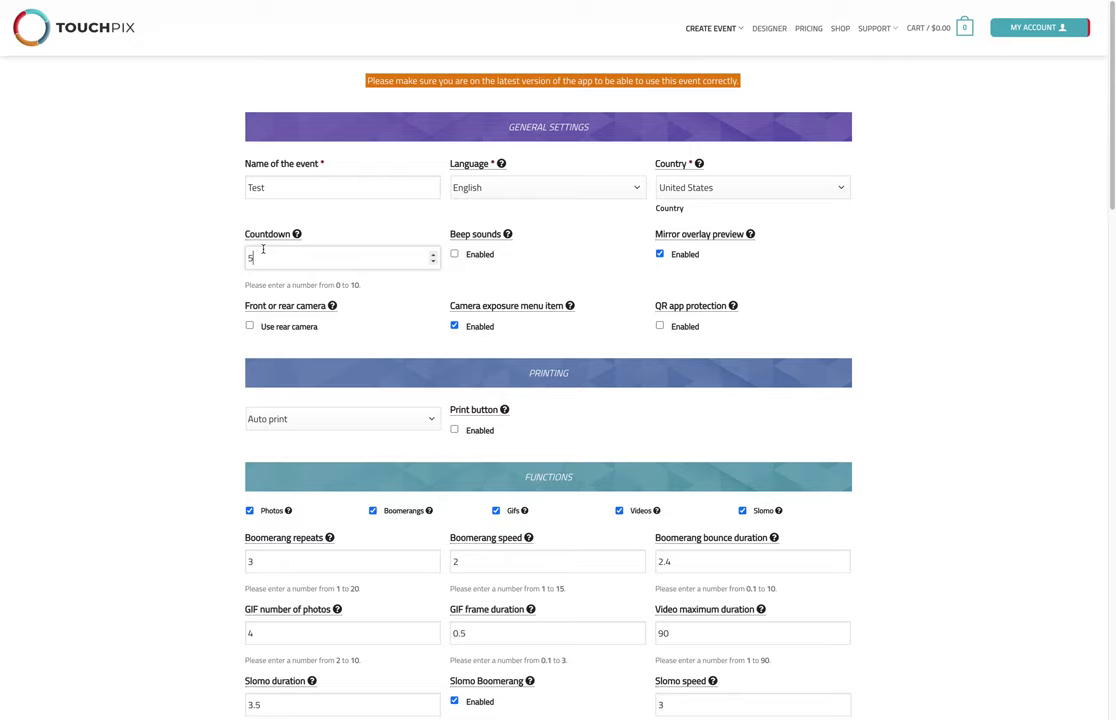
pyautogui.click(434, 262)
pyautogui.click(434, 254)
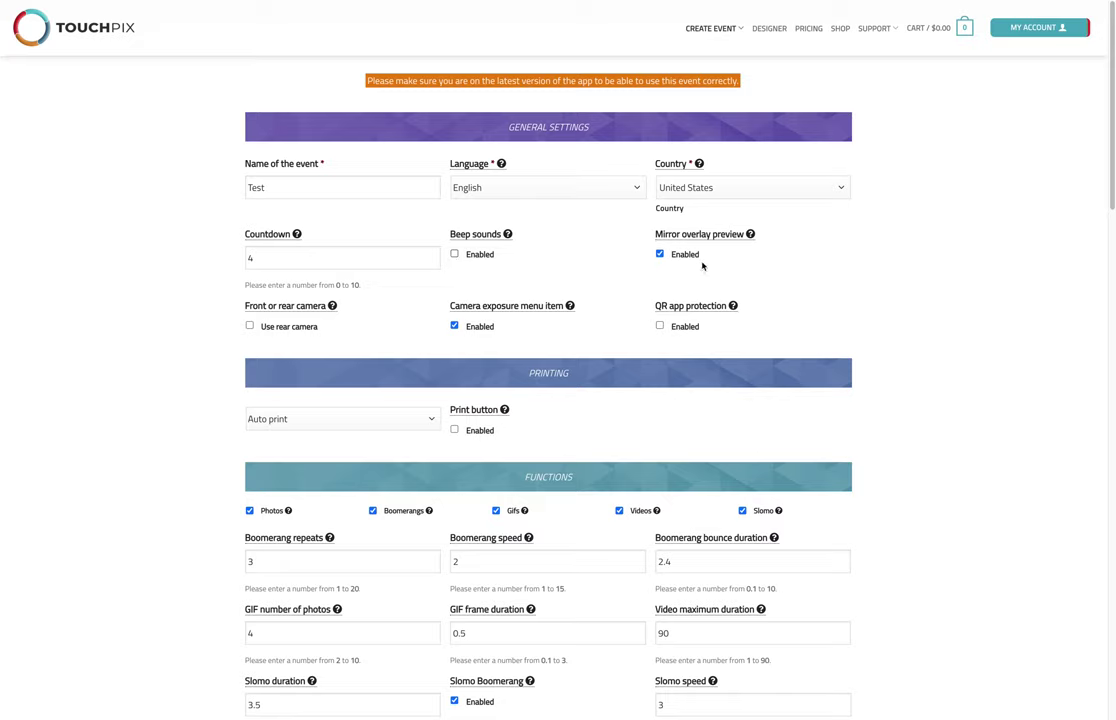
pyautogui.moveTo(752, 235)
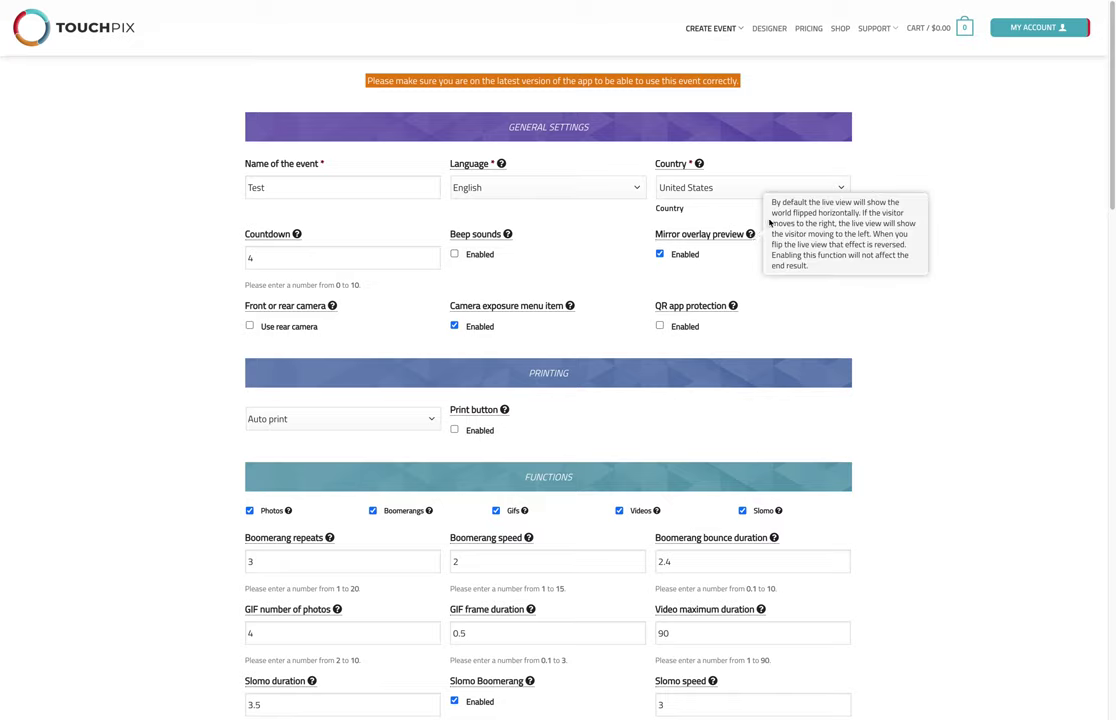
pyautogui.moveTo(773, 201); pyautogui.dragTo(898, 261)
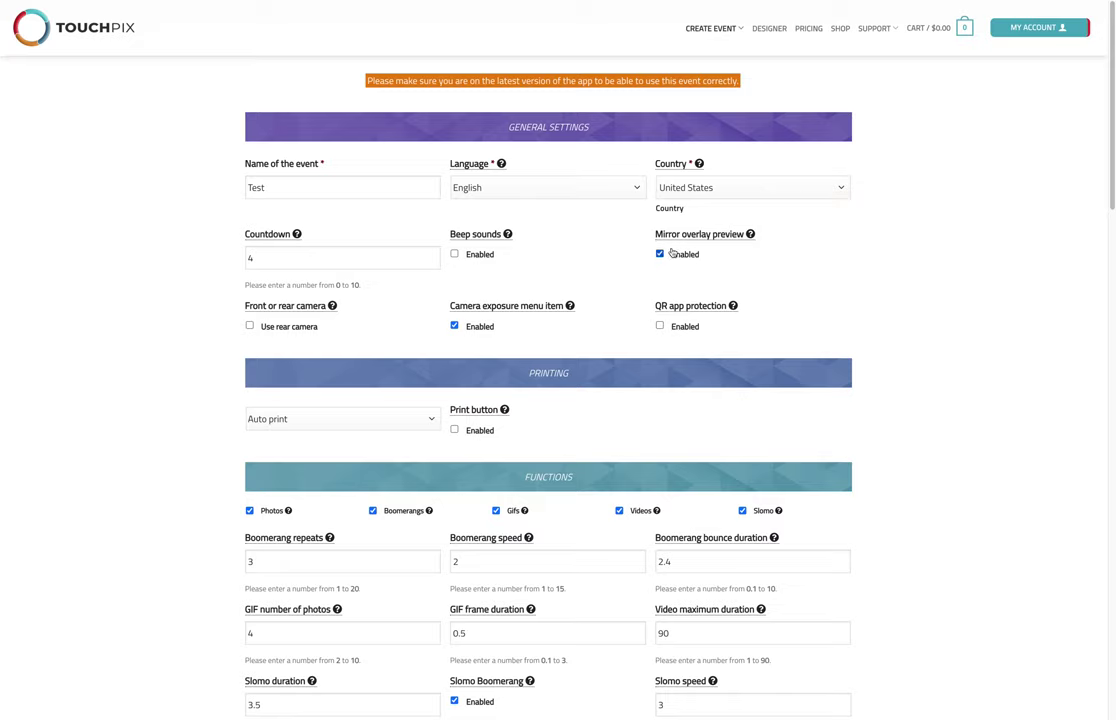
pyautogui.moveTo(252, 320)
pyautogui.click(249, 326)
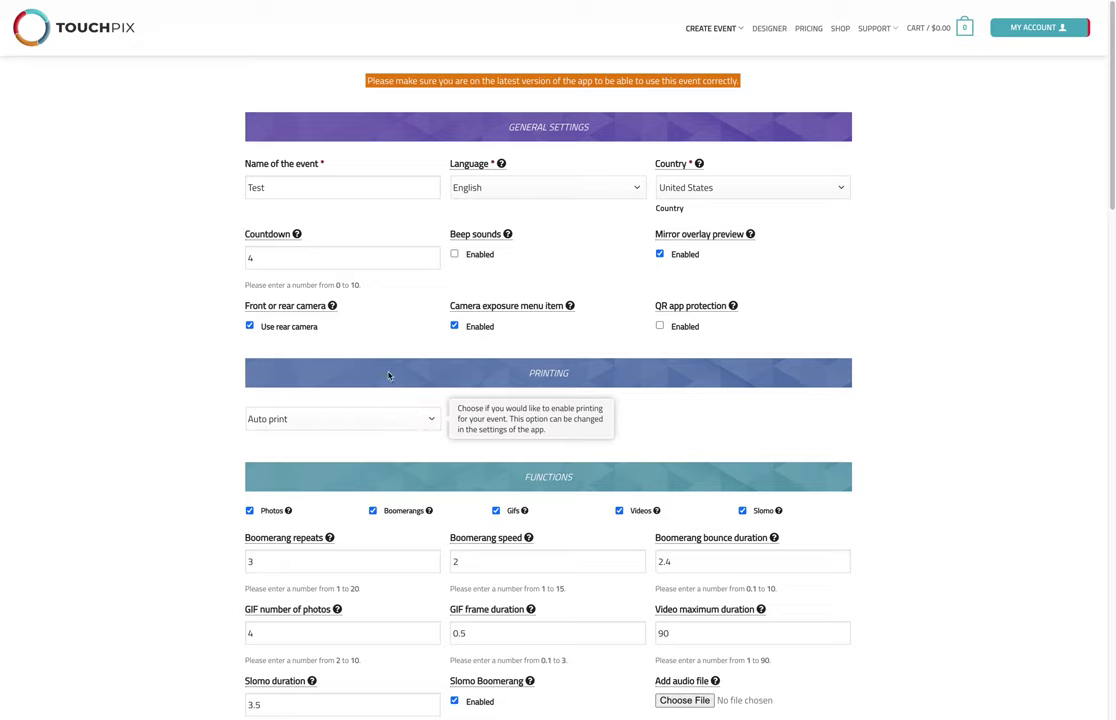
# Set the event's Printing option to No printing.
pyautogui.click(428, 421)
pyautogui.click(429, 402)
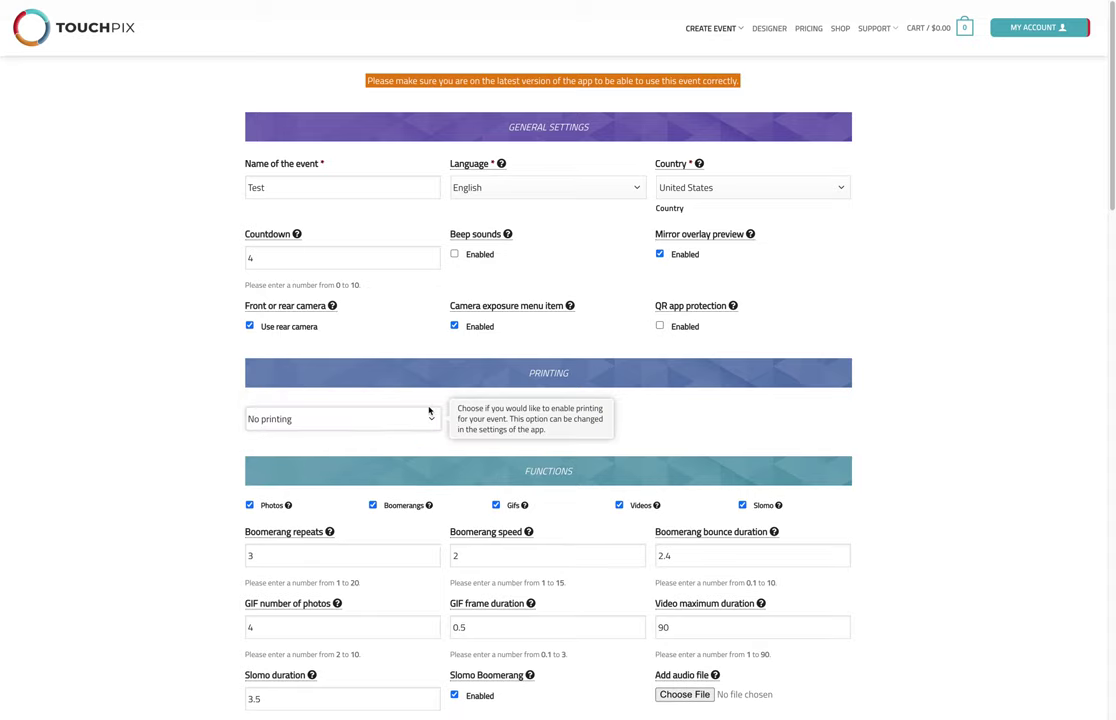
pyautogui.scroll(-3, 500, 473)
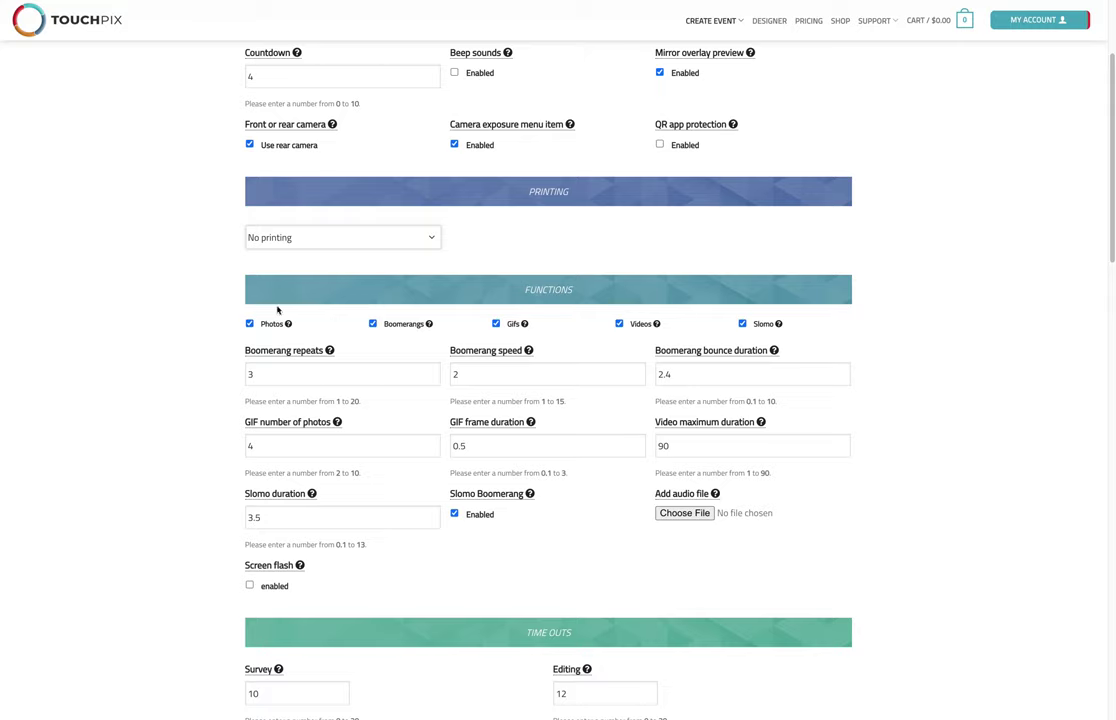
# Turn off the Photos, Boomerangs, Gifs and Videos functions, leaving only Slomo.
pyautogui.click(250, 324)
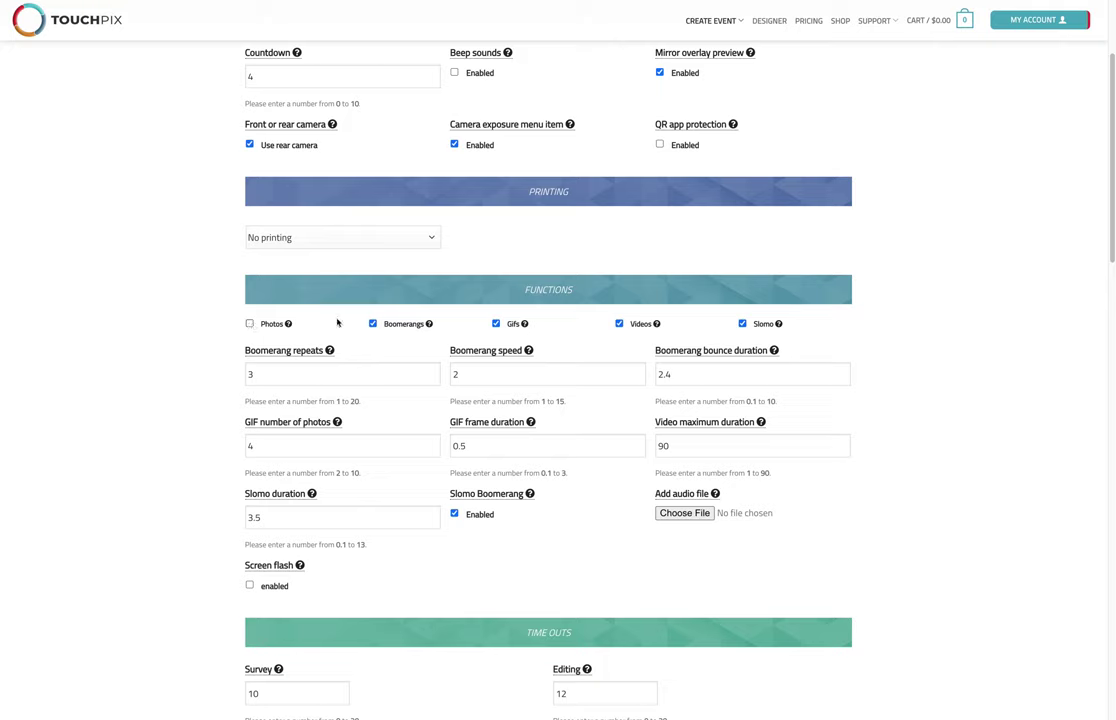
pyautogui.click(391, 323)
pyautogui.click(496, 324)
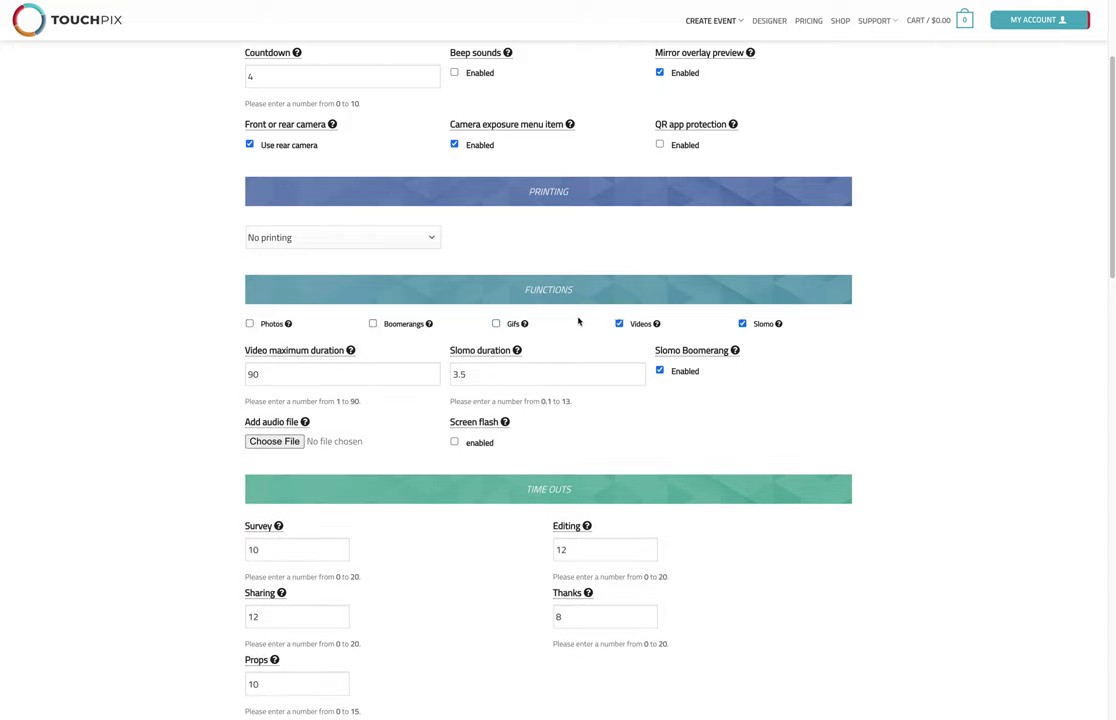
pyautogui.click(619, 324)
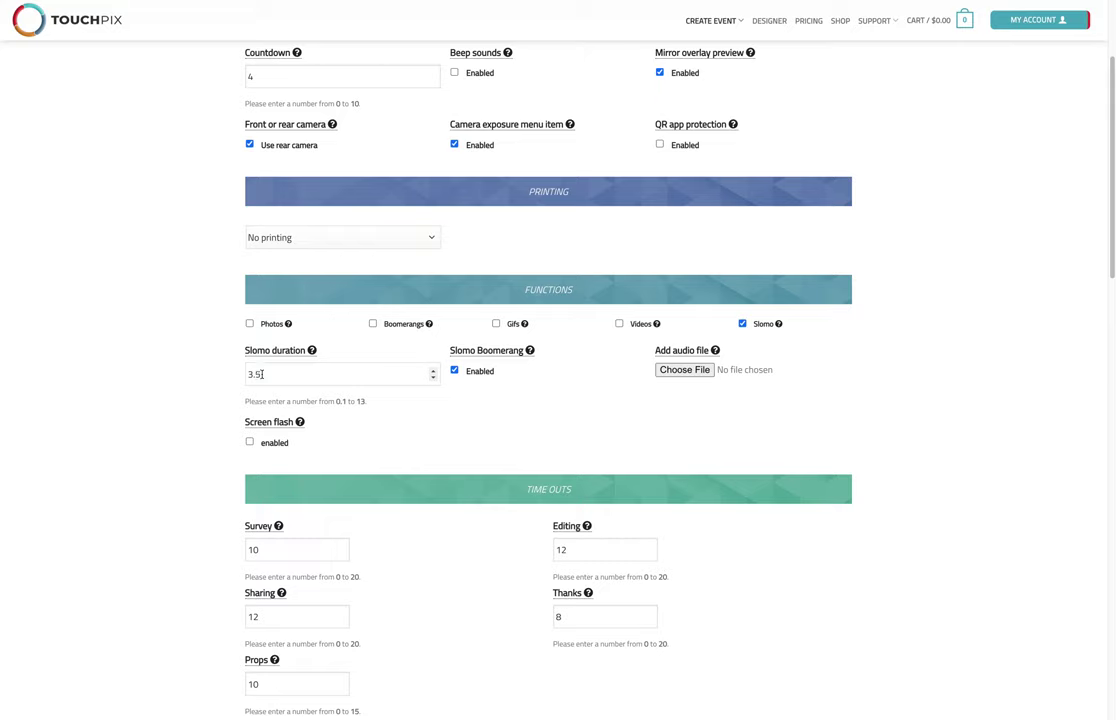
# Raise the Slomo duration to 5 with the spinner.
pyautogui.click(433, 371)
pyautogui.click(433, 371)
pyautogui.click(433, 371)
pyautogui.click(433, 371)
pyautogui.click(433, 371)
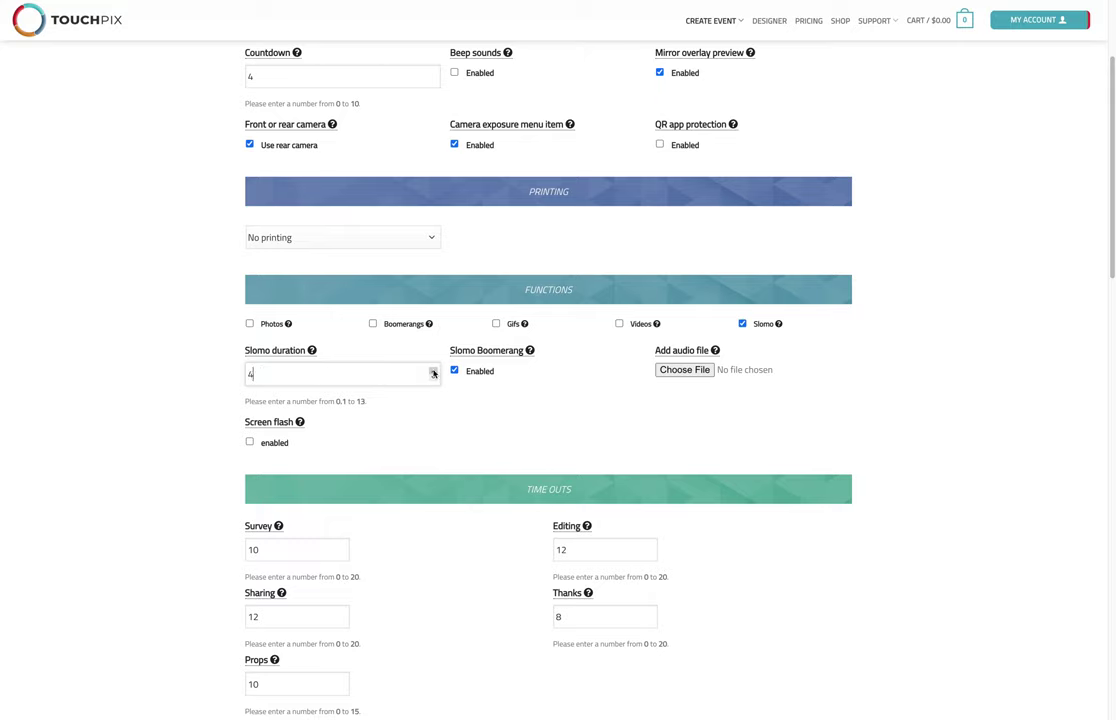
pyautogui.click(433, 372)
pyautogui.click(433, 372)
pyautogui.moveTo(529, 352)
pyautogui.moveTo(715, 352)
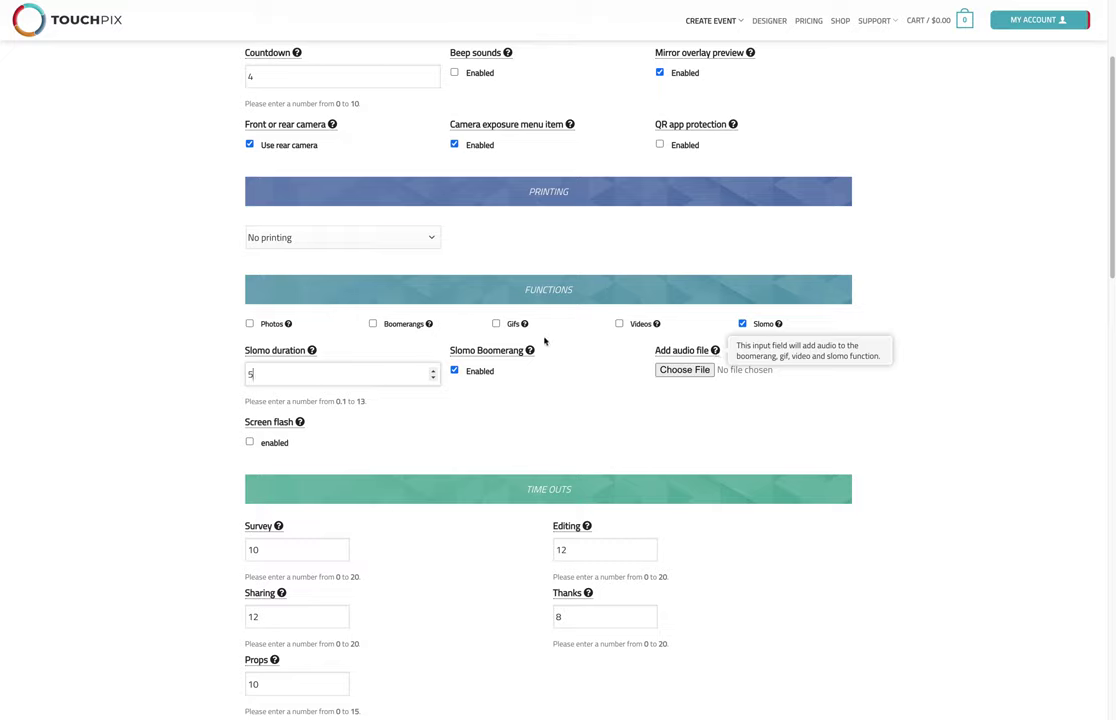
pyautogui.moveTo(276, 426)
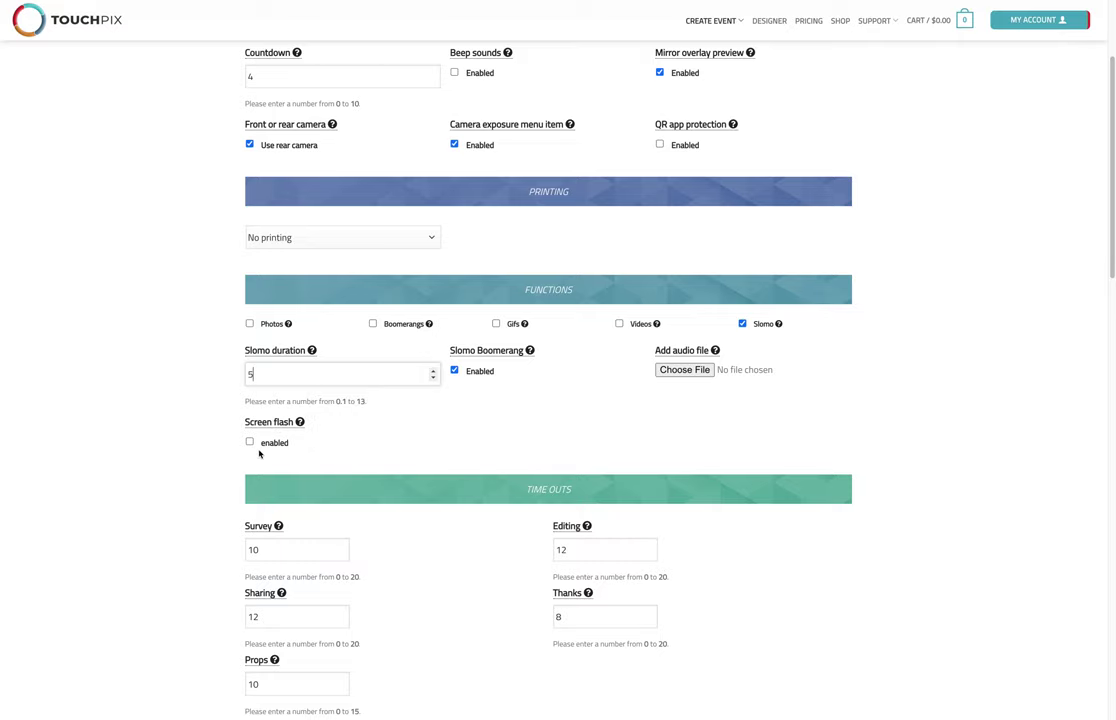
# Set the Survey, Props and Editing time-outs to 0.
pyautogui.click(209, 451)
pyautogui.scroll(-2, 209, 452)
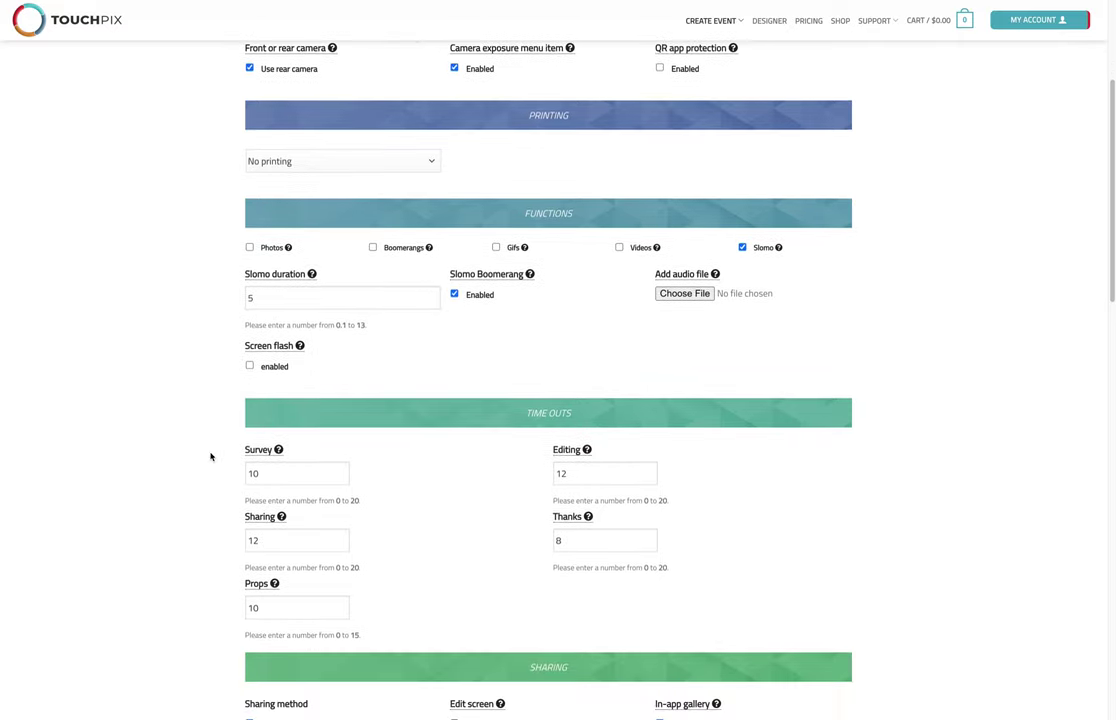
pyautogui.scroll(-3, 210, 457)
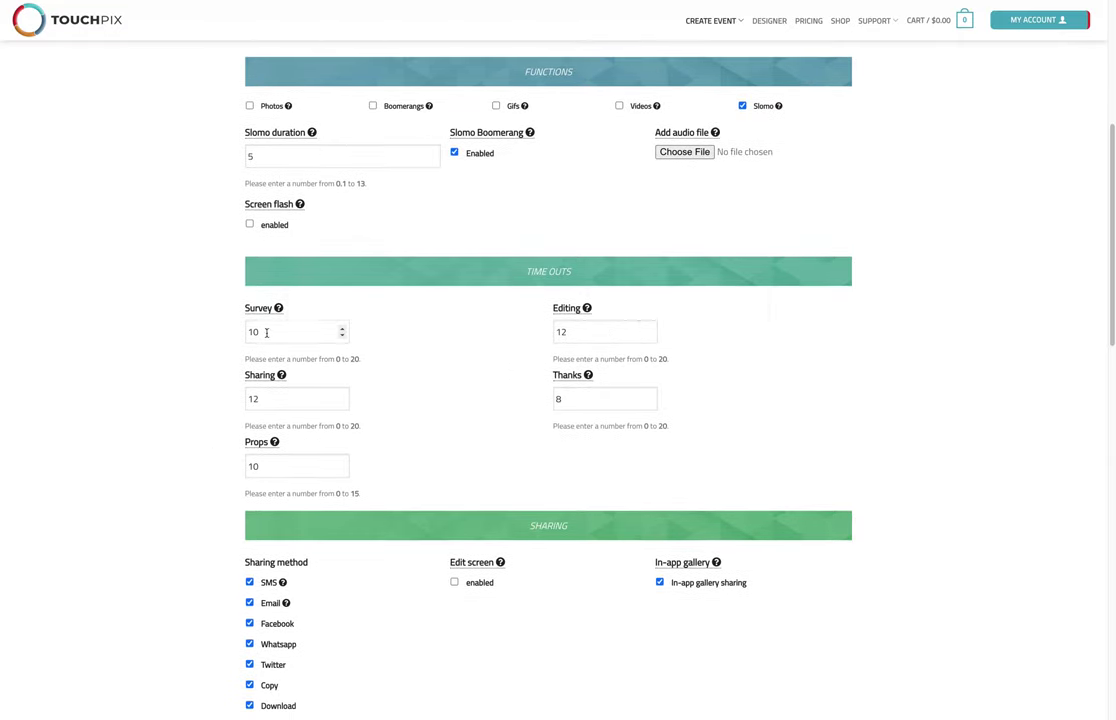
pyautogui.moveTo(266, 332); pyautogui.dragTo(169, 335)
pyautogui.write('0')
pyautogui.moveTo(266, 468); pyautogui.dragTo(217, 468)
pyautogui.write('0')
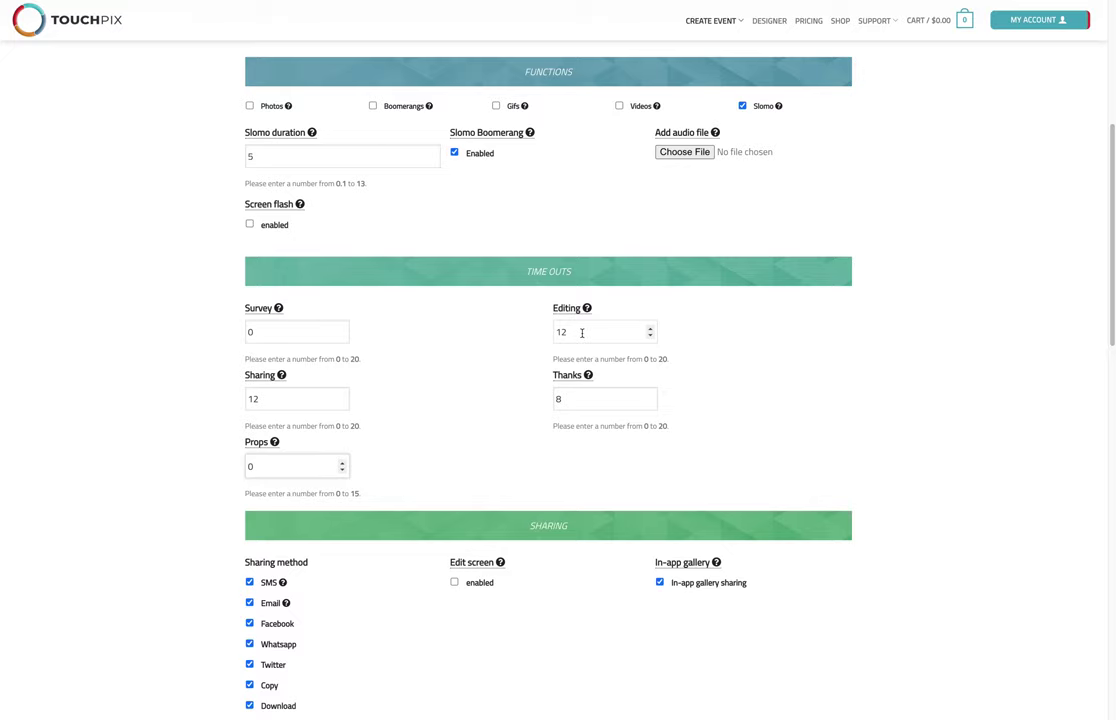
pyautogui.moveTo(581, 332); pyautogui.dragTo(542, 337)
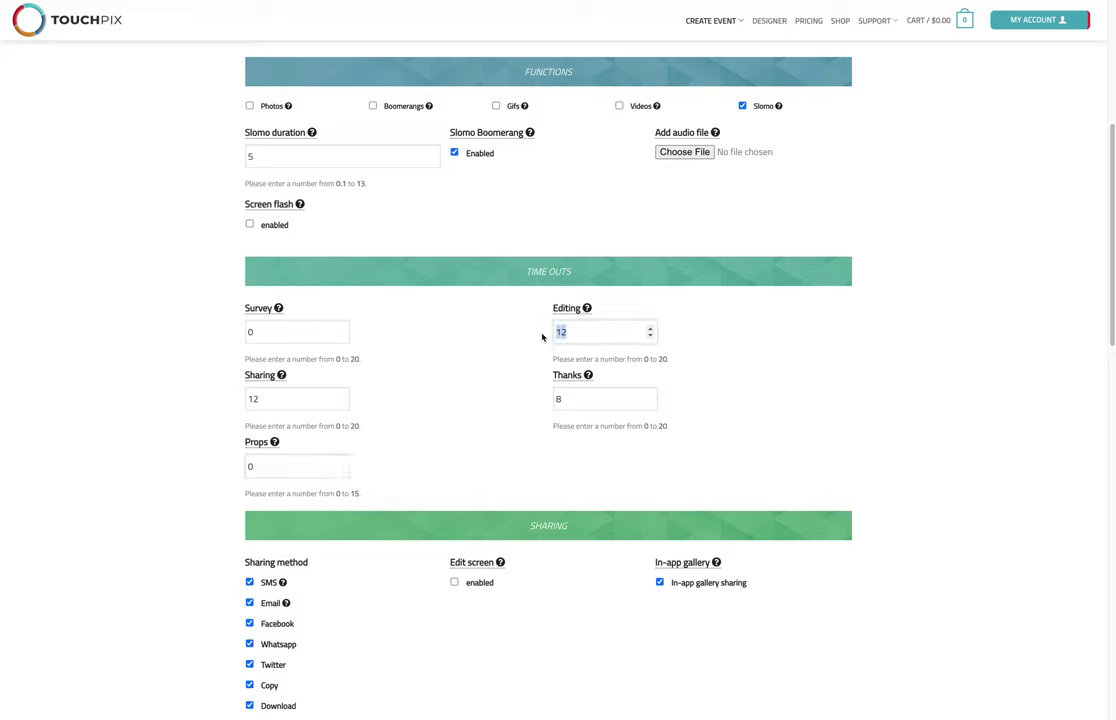
pyautogui.write('0')
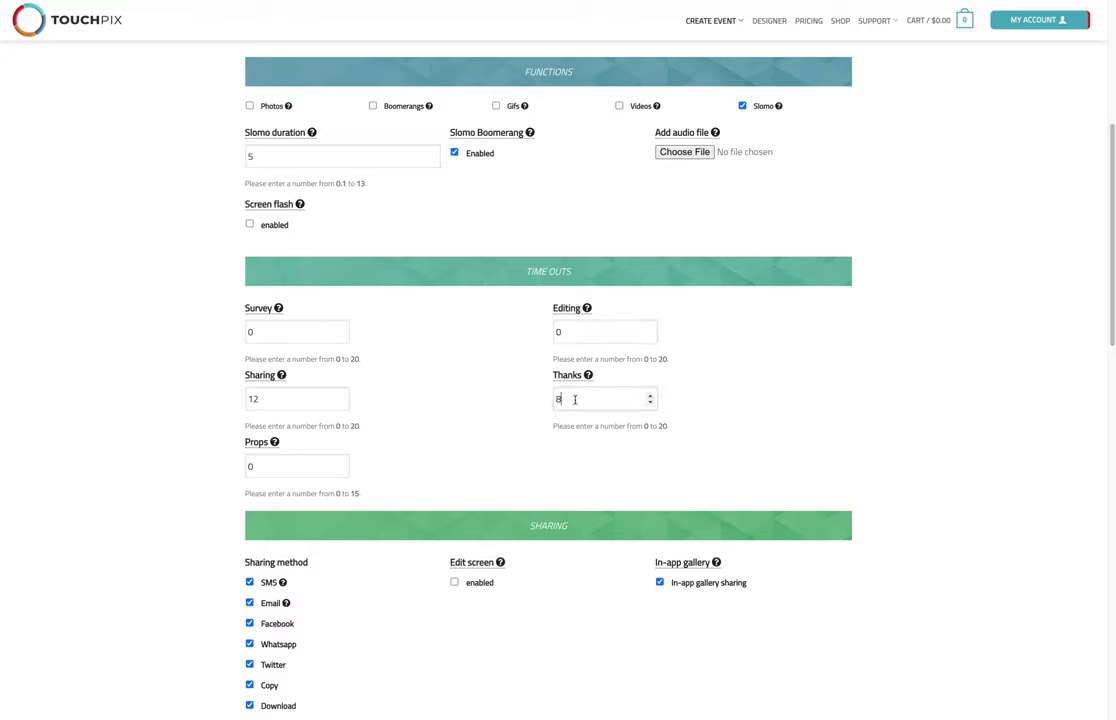
# Try the Thanks time-out up to 11, then set it back to 8.
pyautogui.click(650, 396)
pyautogui.click(650, 396)
pyautogui.click(650, 396)
pyautogui.click(650, 402)
pyautogui.click(650, 396)
pyautogui.click(650, 402)
pyautogui.click(650, 402)
pyautogui.click(650, 402)
pyautogui.moveTo(588, 376)
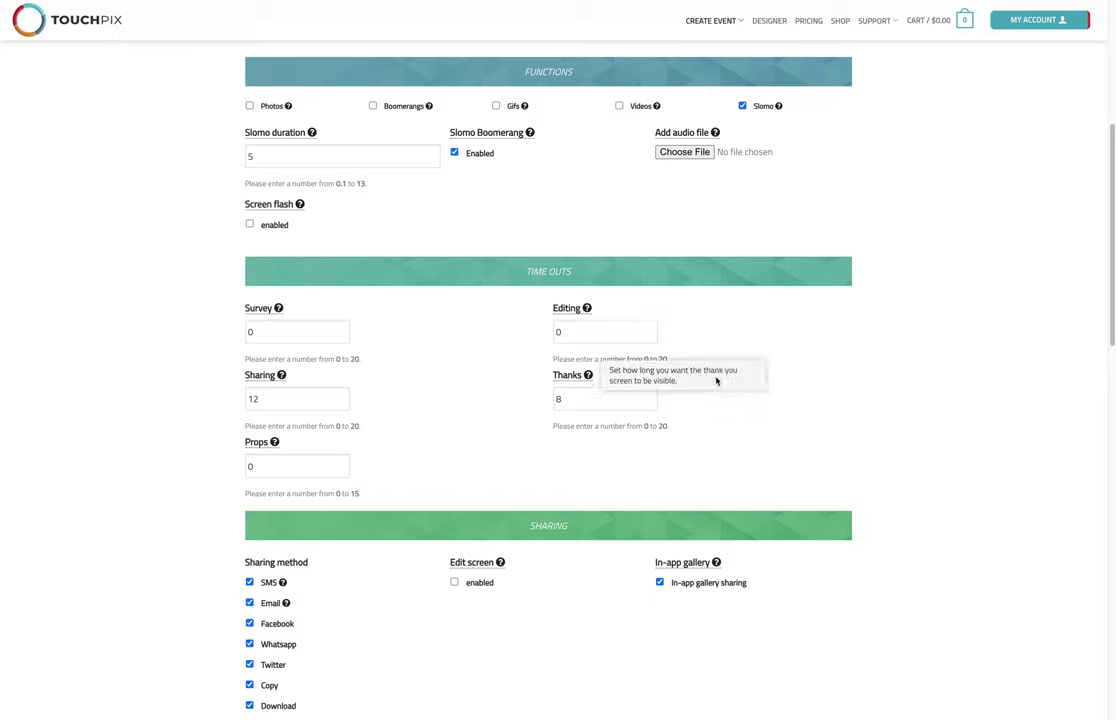
pyautogui.moveTo(706, 371); pyautogui.dragTo(746, 377)
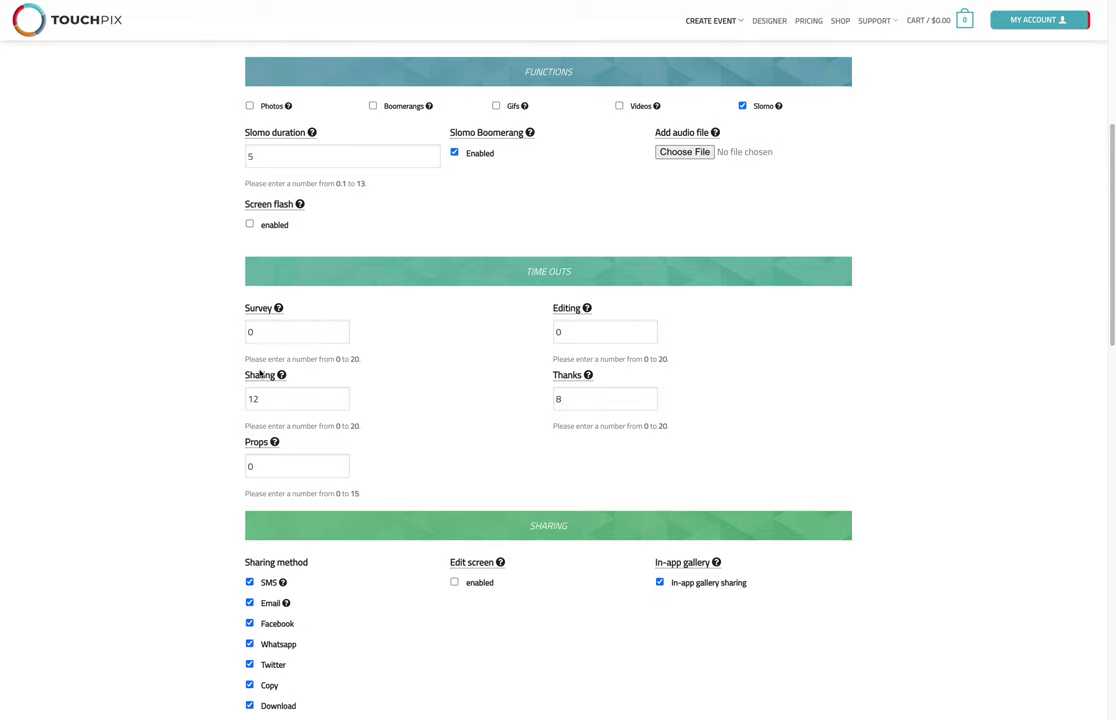
pyautogui.moveTo(280, 378)
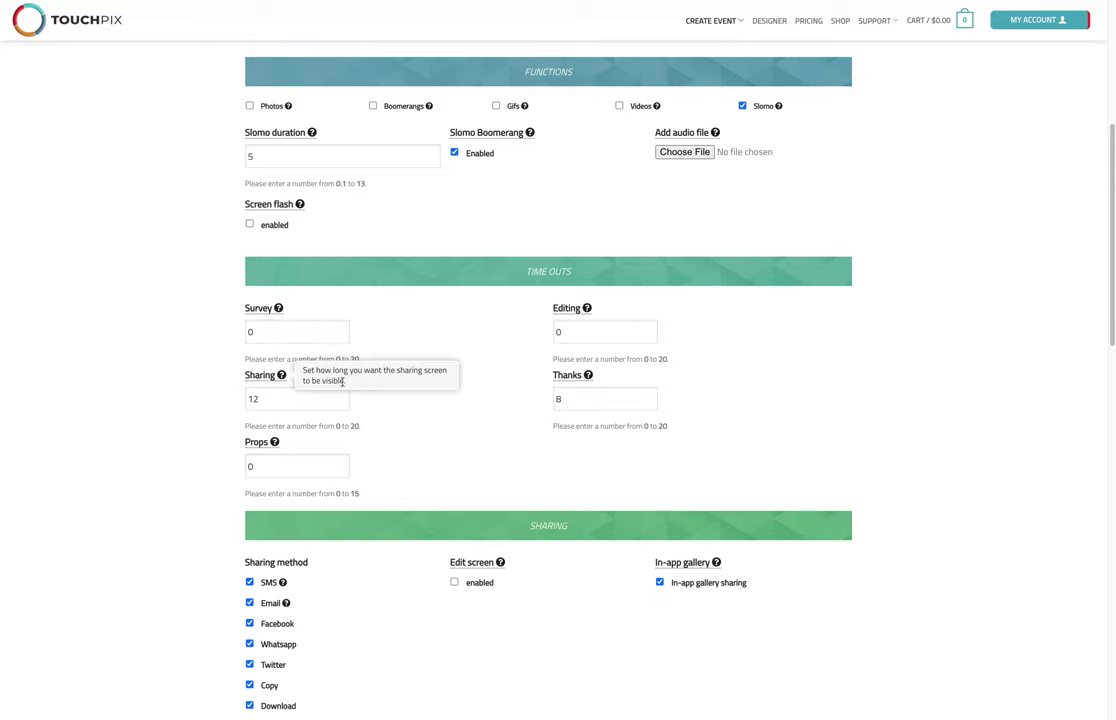
pyautogui.scroll(-3, 432, 515)
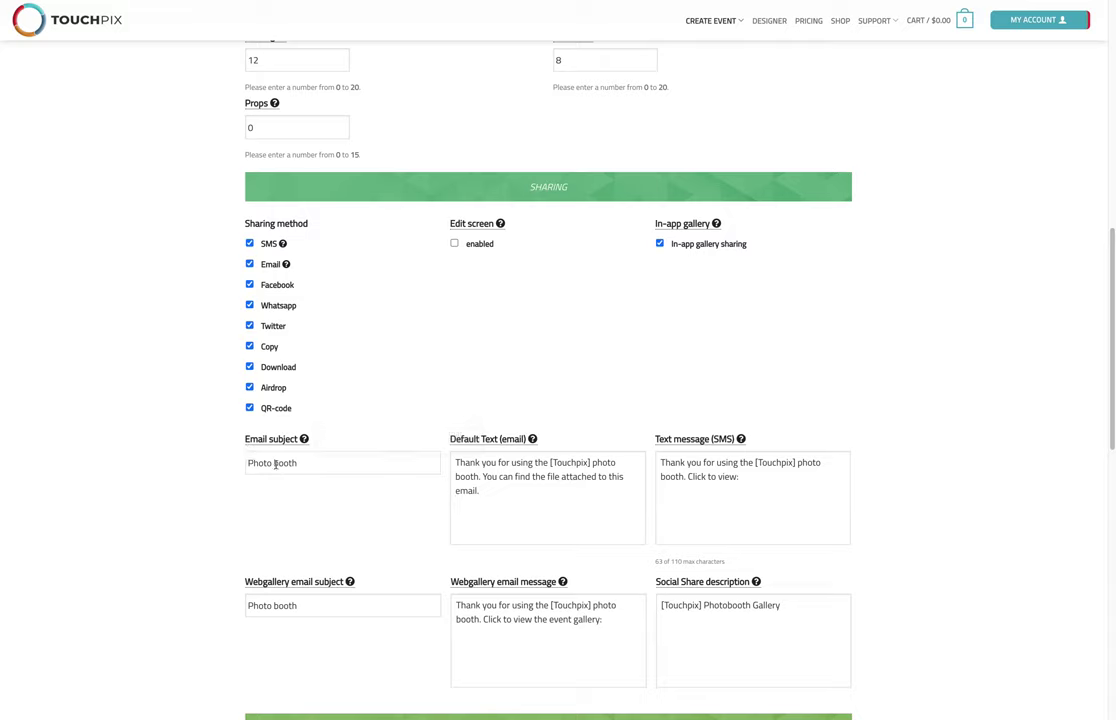
# Replace 'Touchpix' with 'yout company' in the default email text.
pyautogui.moveTo(302, 466); pyautogui.dragTo(224, 464)
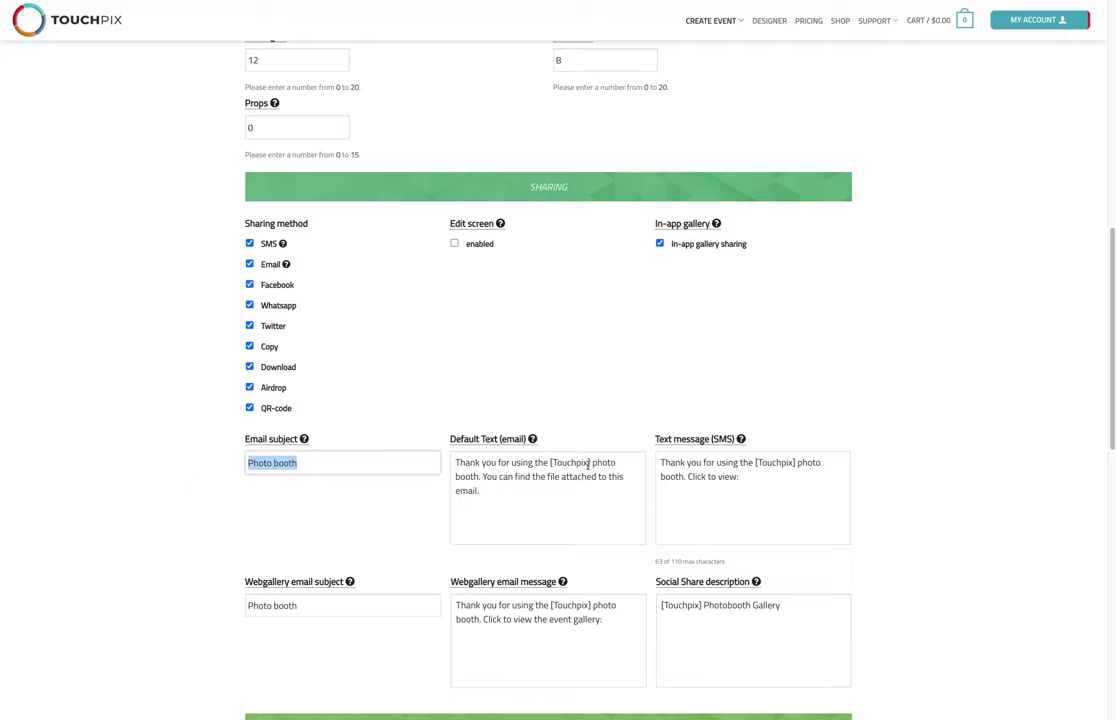
pyautogui.moveTo(588, 463); pyautogui.dragTo(553, 464)
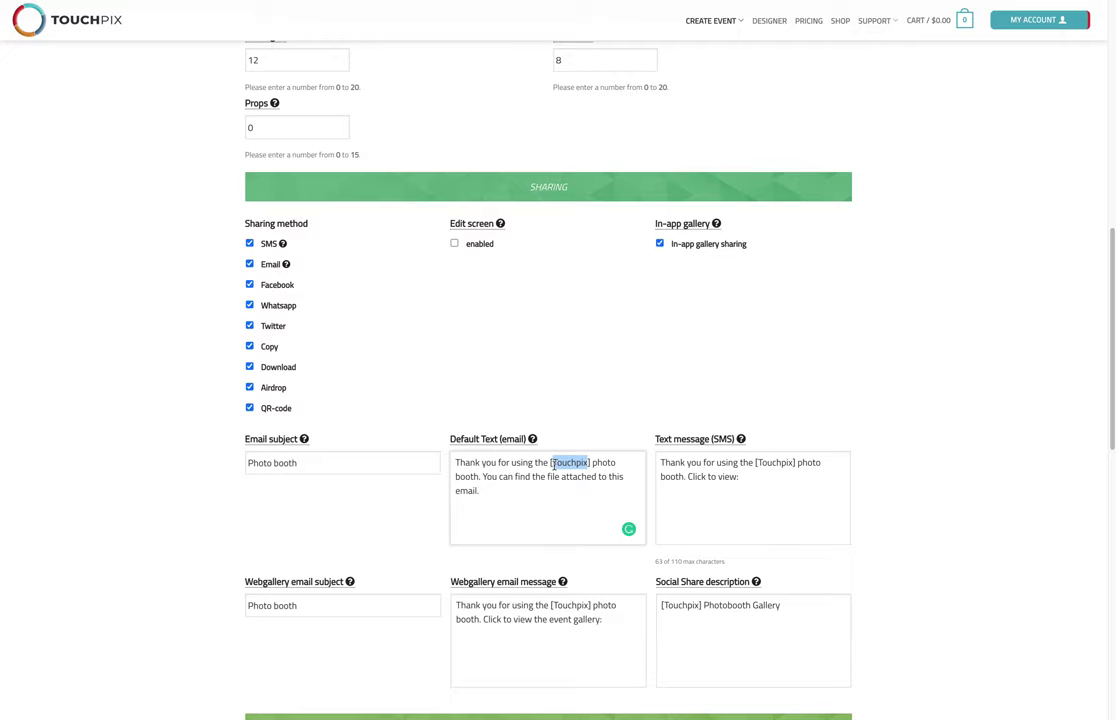
pyautogui.write('yout com')
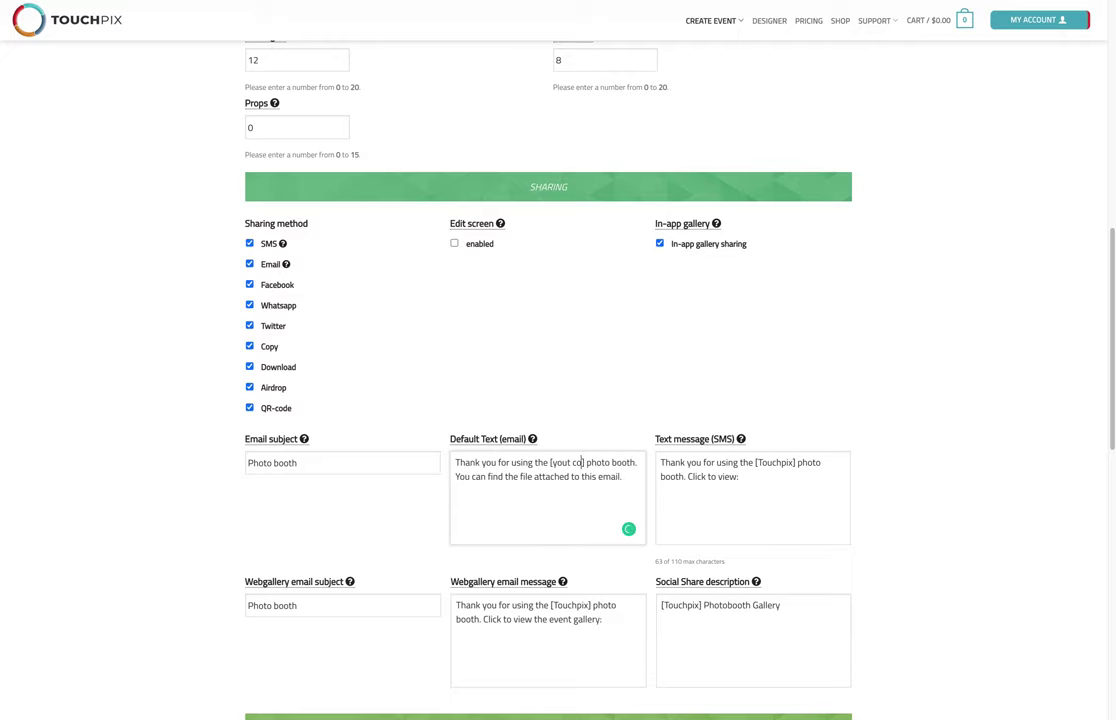
pyautogui.write('pany')
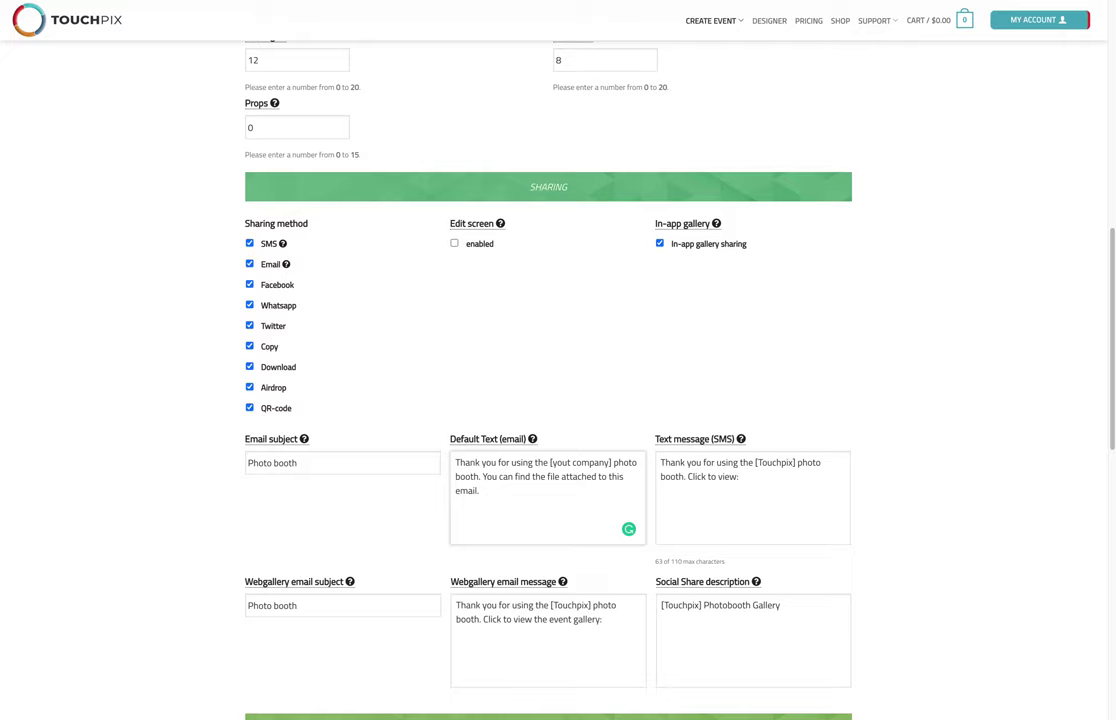
pyautogui.moveTo(792, 464); pyautogui.dragTo(760, 463)
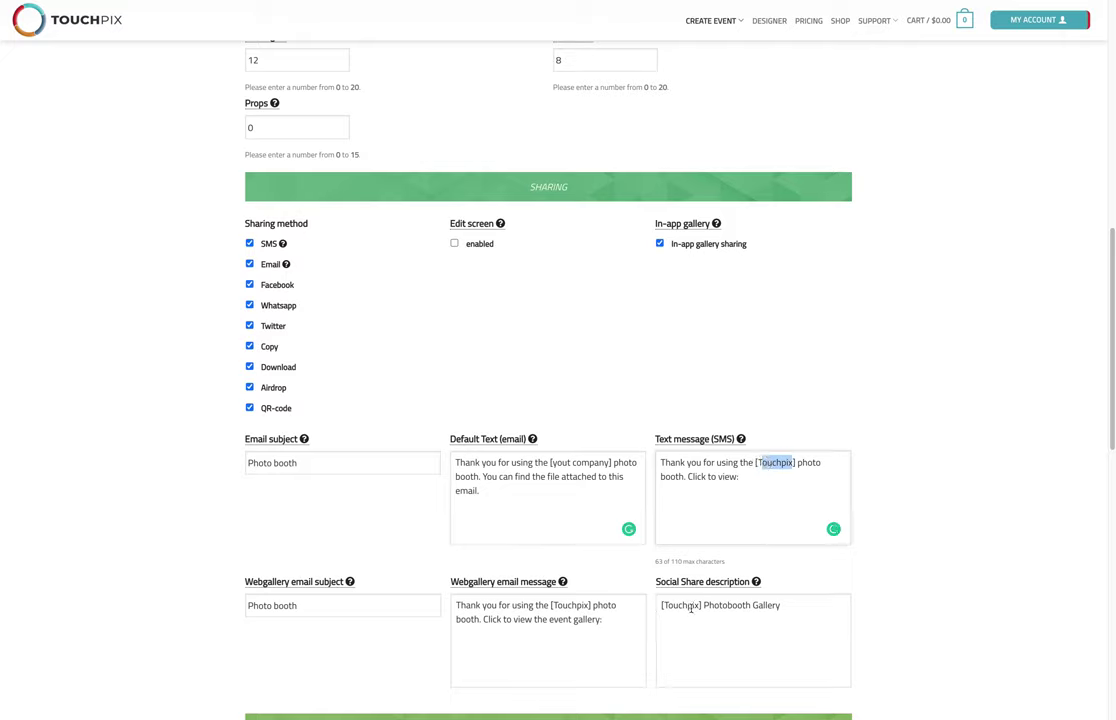
pyautogui.moveTo(690, 607); pyautogui.dragTo(665, 605)
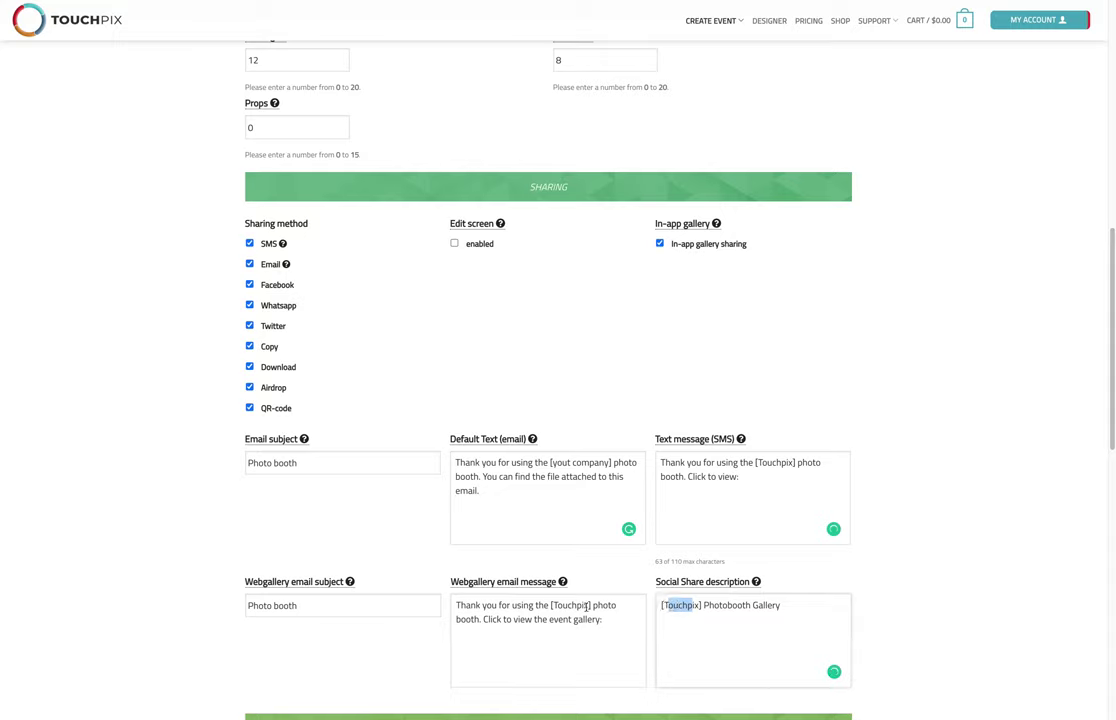
pyautogui.moveTo(586, 607); pyautogui.dragTo(553, 606)
pyautogui.click(275, 608)
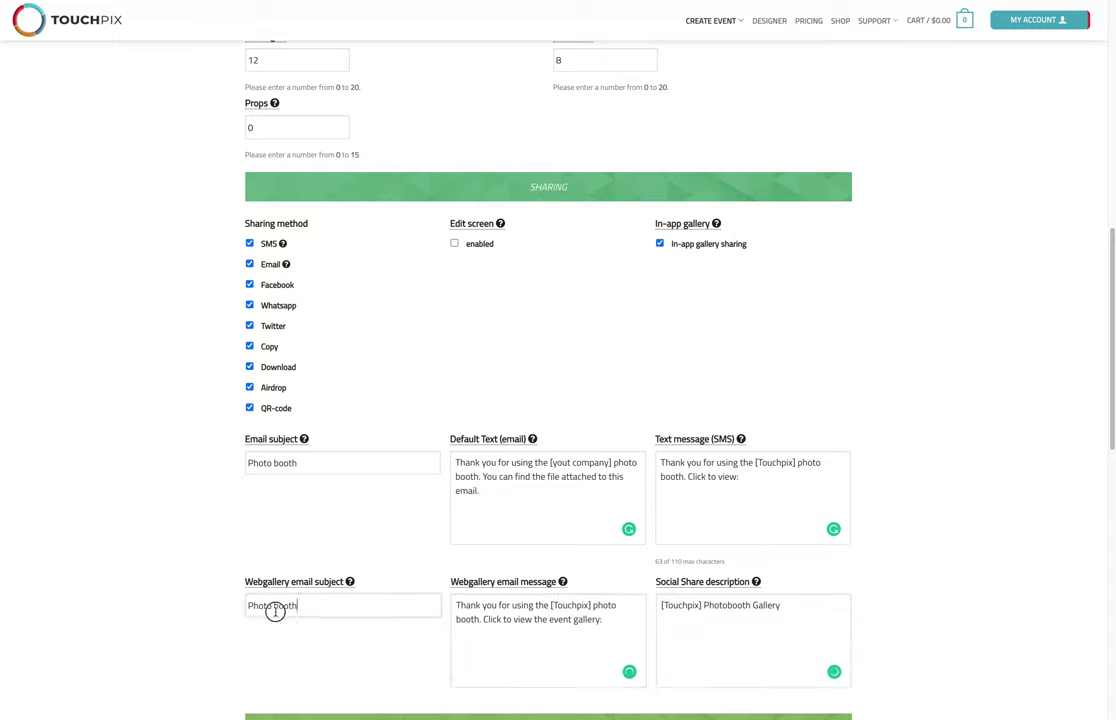
pyautogui.tripleClick(275, 610)
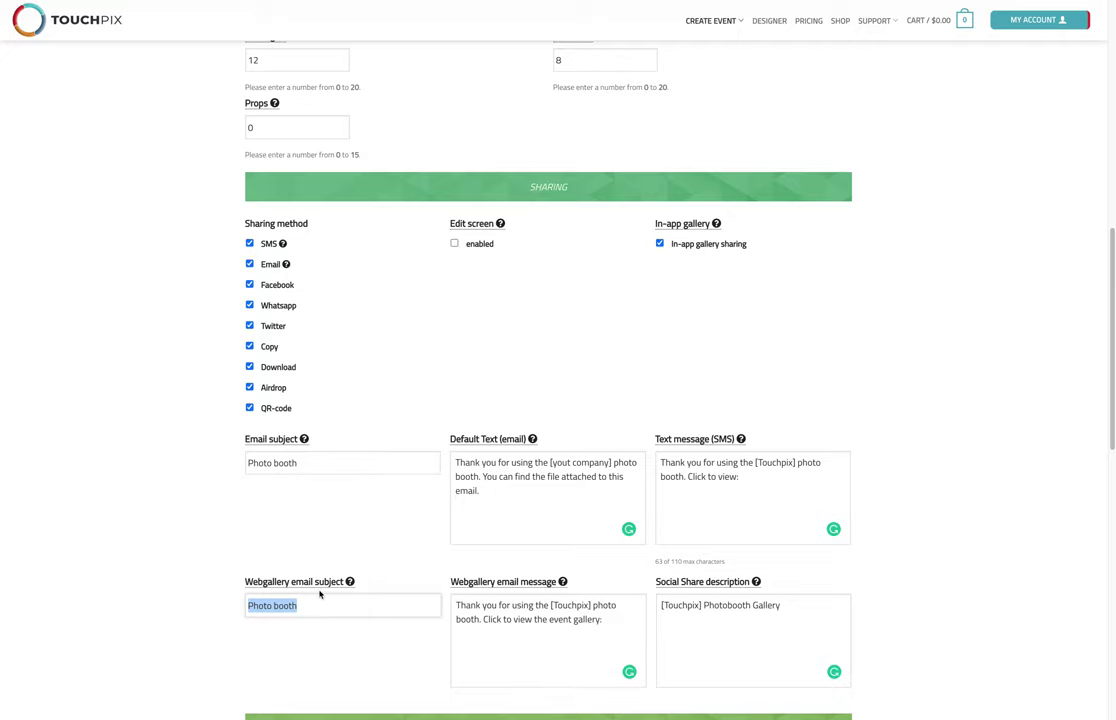
pyautogui.click(309, 543)
pyautogui.scroll(-4, 259, 540)
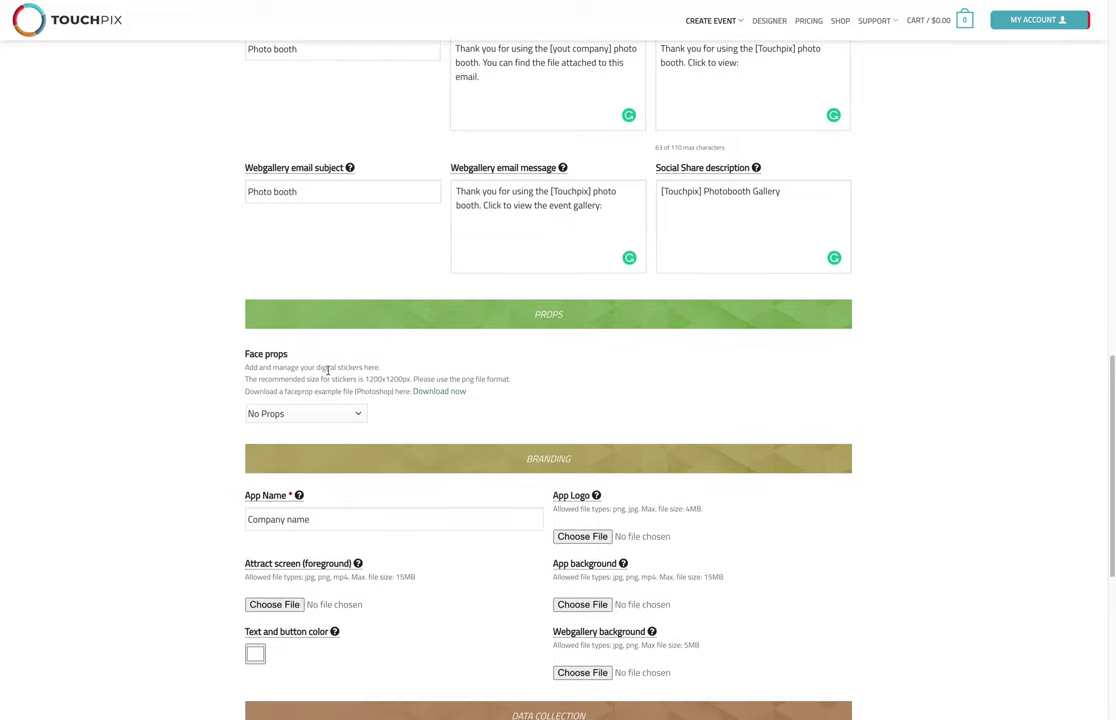
pyautogui.scroll(-1, 396, 493)
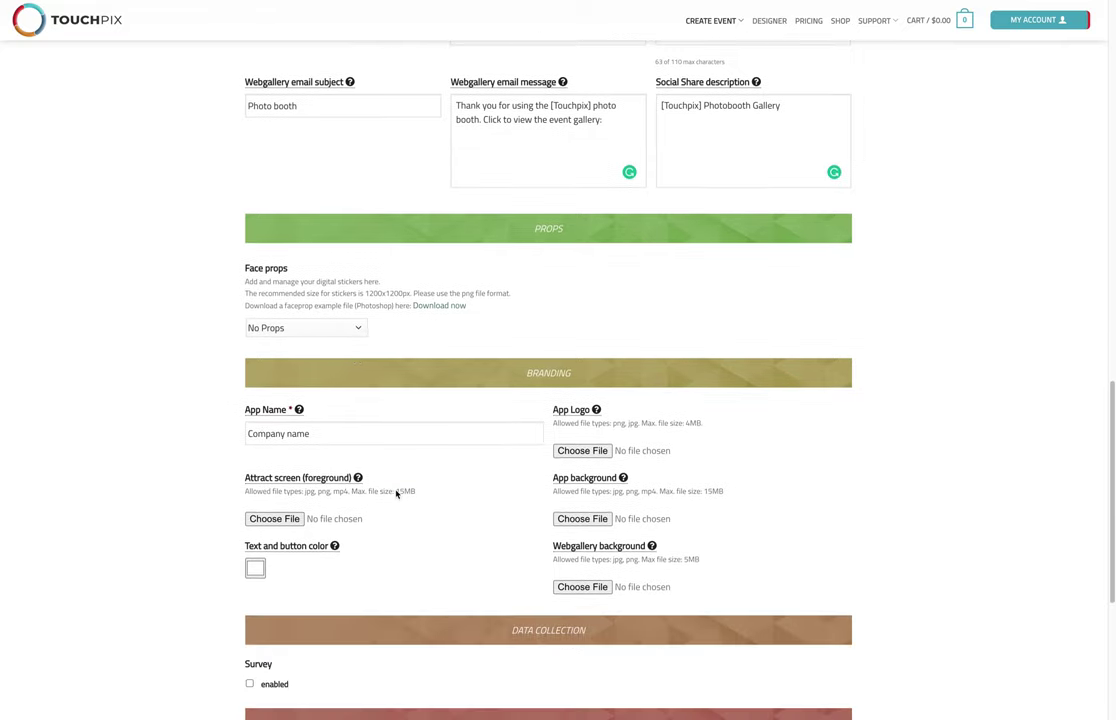
pyautogui.moveTo(299, 409)
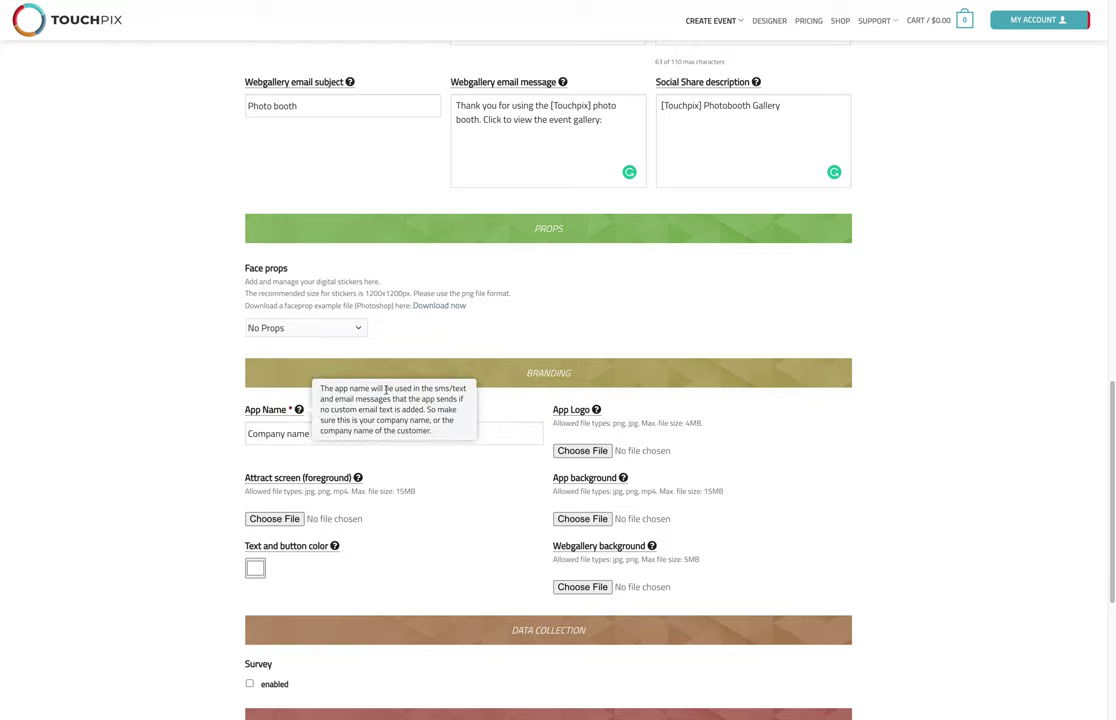
pyautogui.moveTo(431, 386); pyautogui.dragTo(486, 386)
pyautogui.click(456, 386)
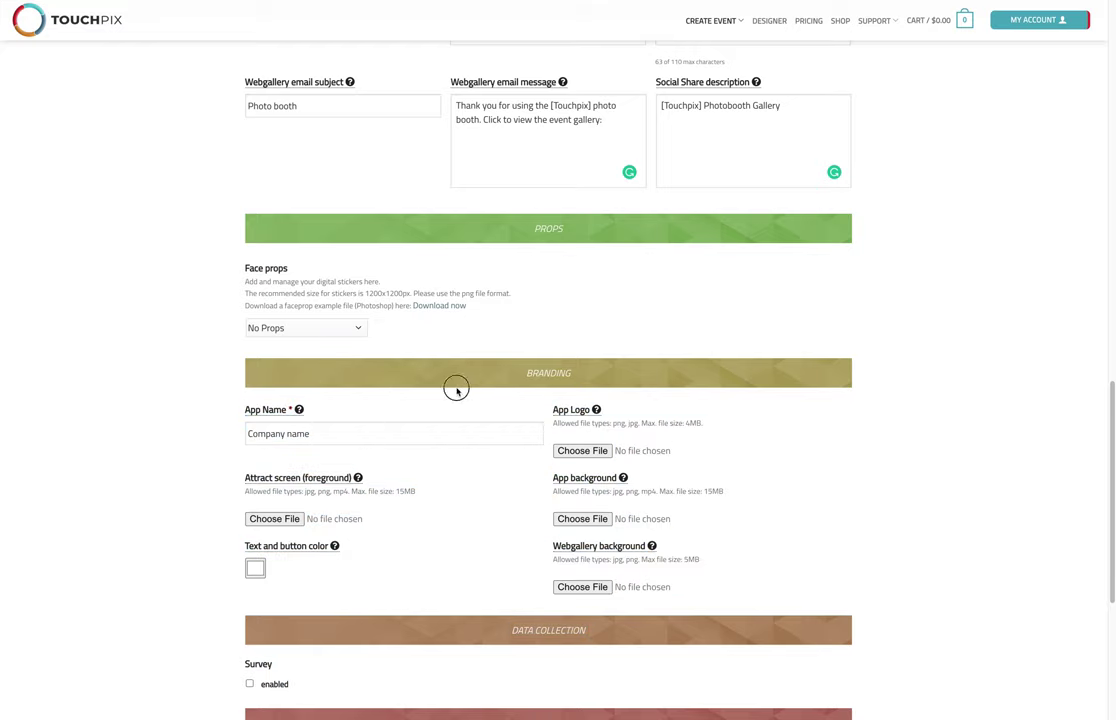
pyautogui.moveTo(299, 409)
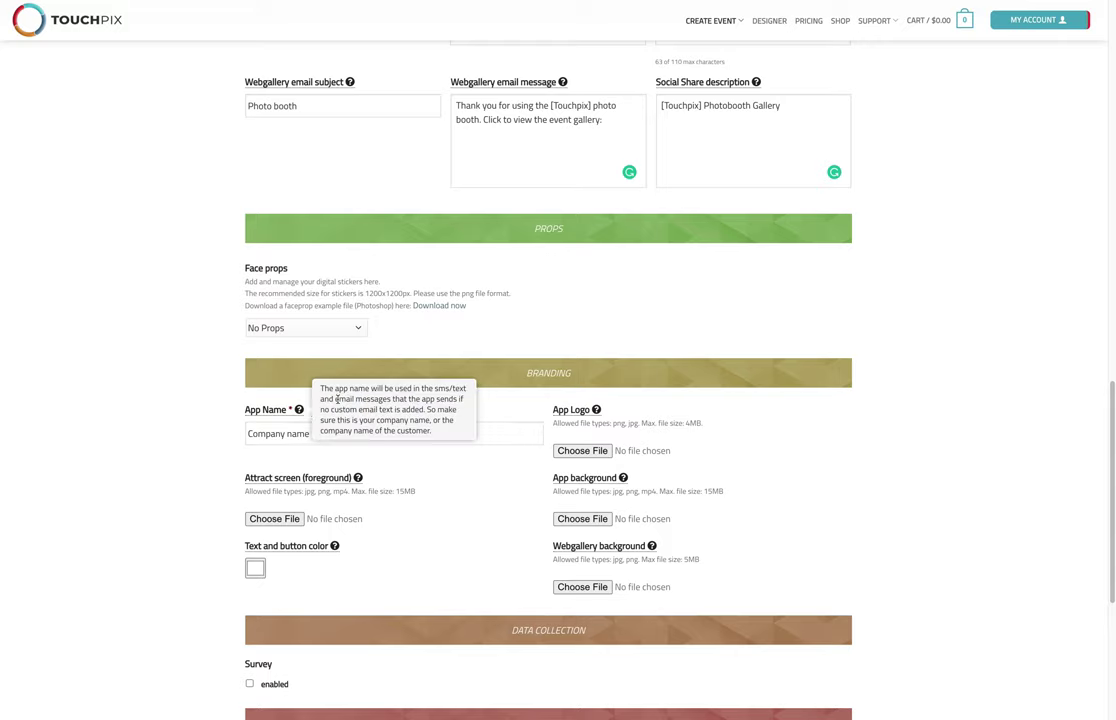
pyautogui.moveTo(337, 398); pyautogui.dragTo(395, 398)
pyautogui.click(305, 433)
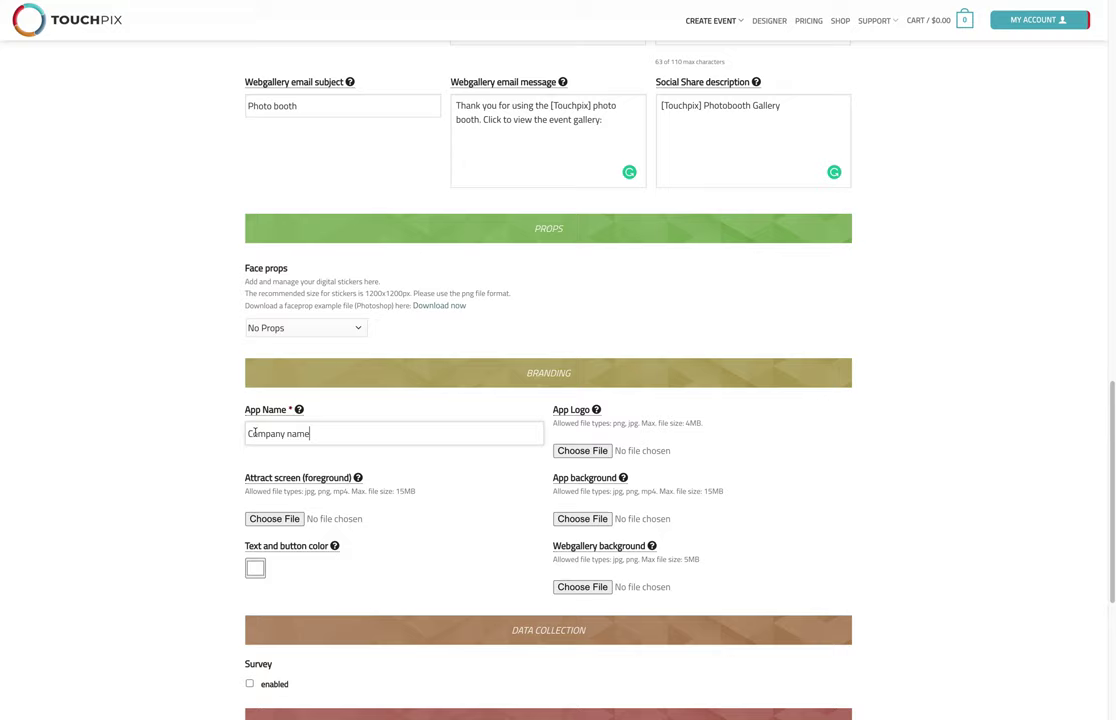
pyautogui.moveTo(247, 433); pyautogui.dragTo(324, 432)
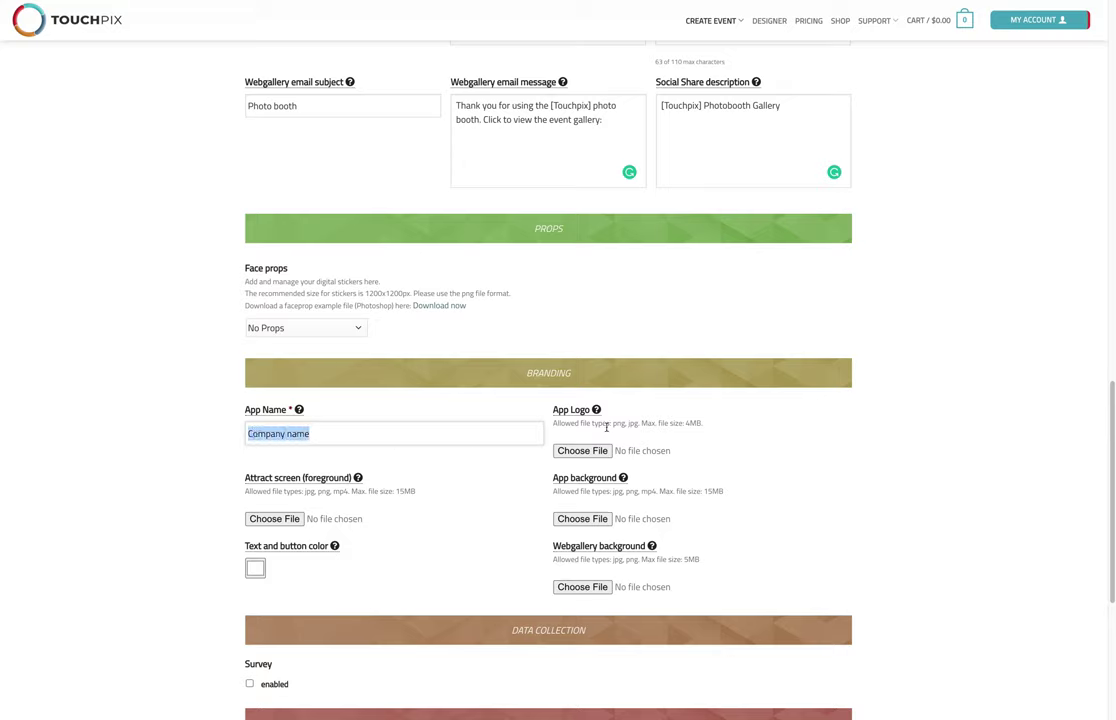
pyautogui.moveTo(596, 410)
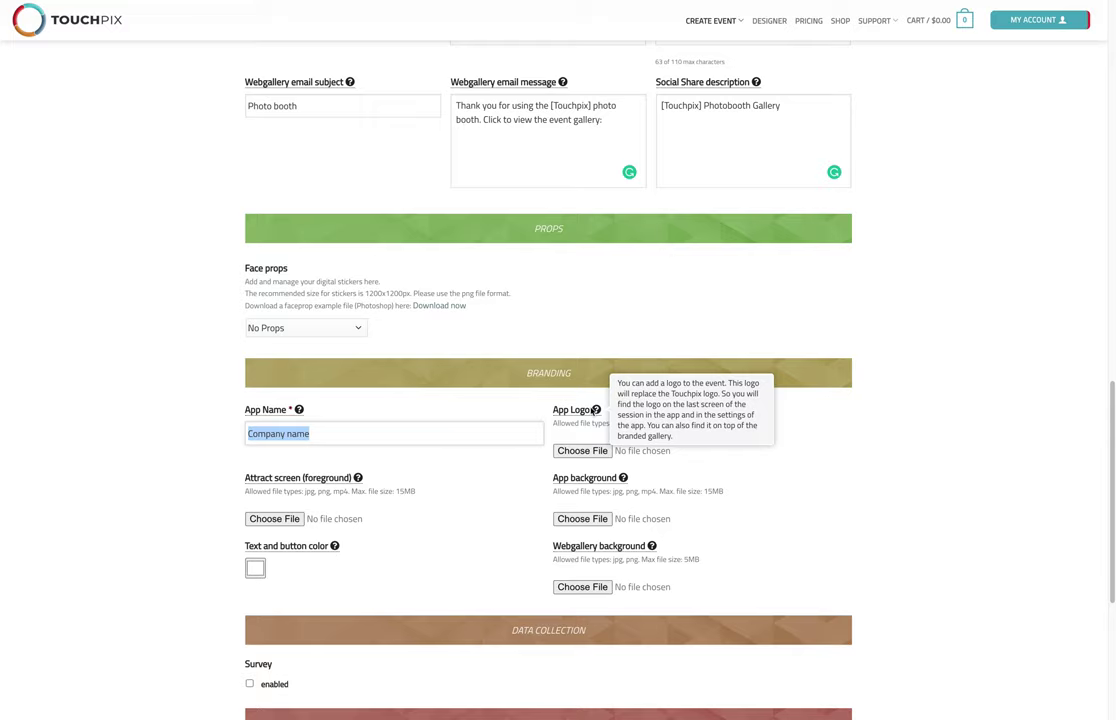
pyautogui.scroll(10, 780, 548)
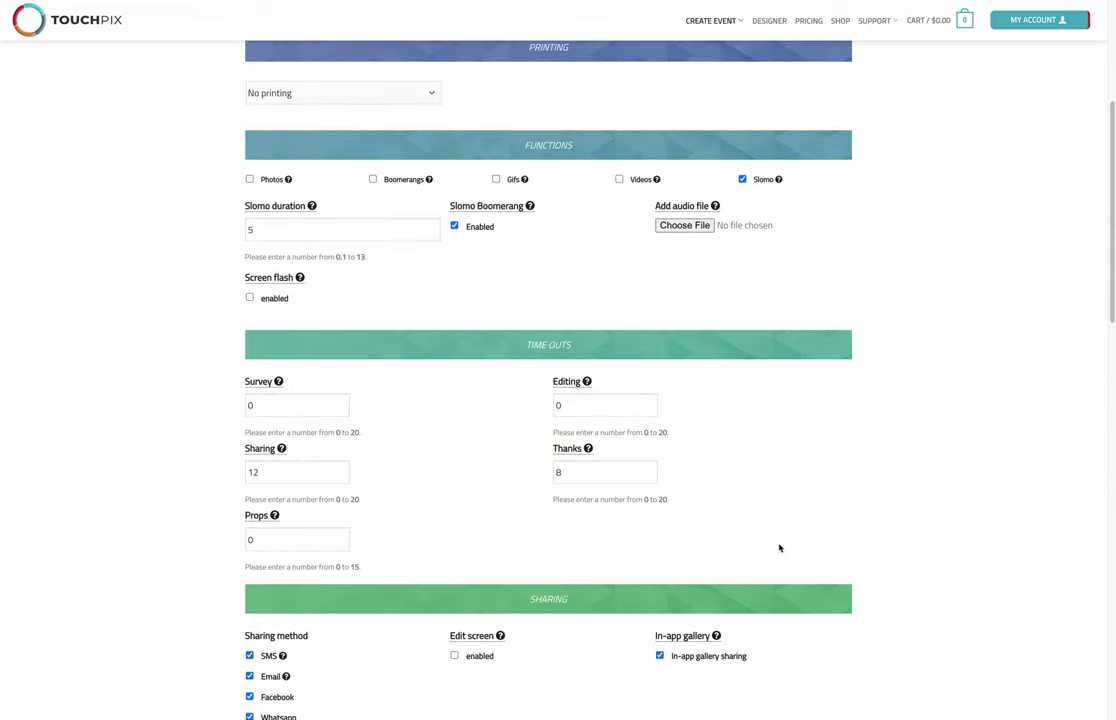
pyautogui.scroll(3, 779, 547)
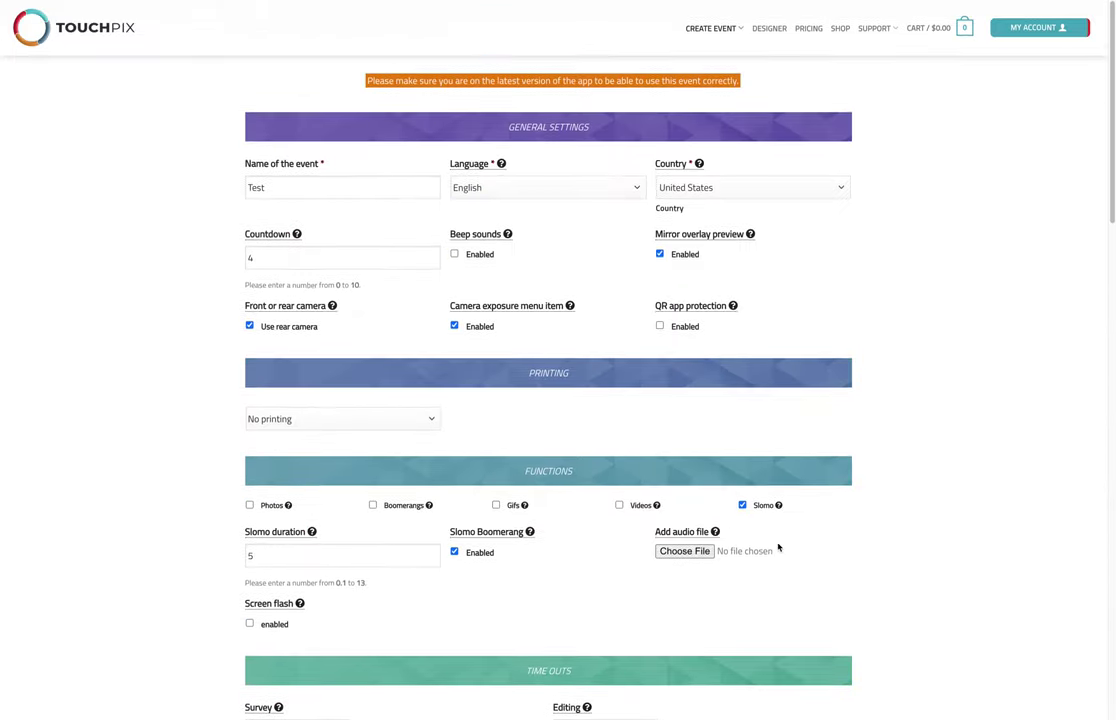
pyautogui.scroll(-3, 777, 547)
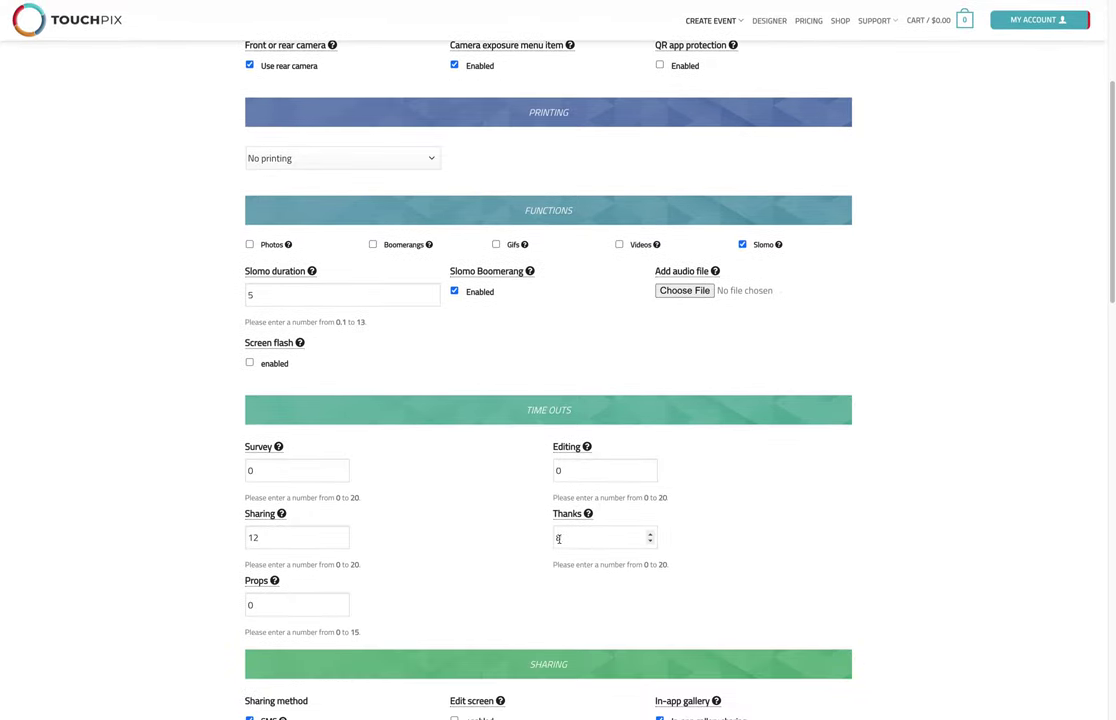
pyautogui.scroll(-8, 750, 586)
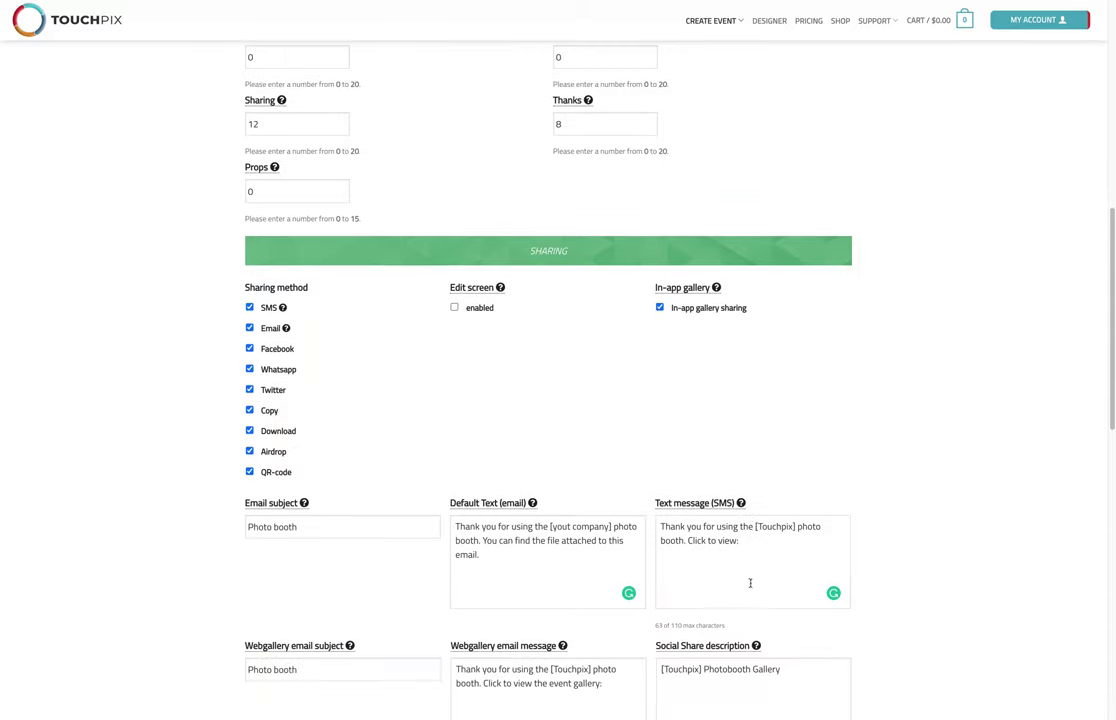
pyautogui.scroll(-5, 750, 582)
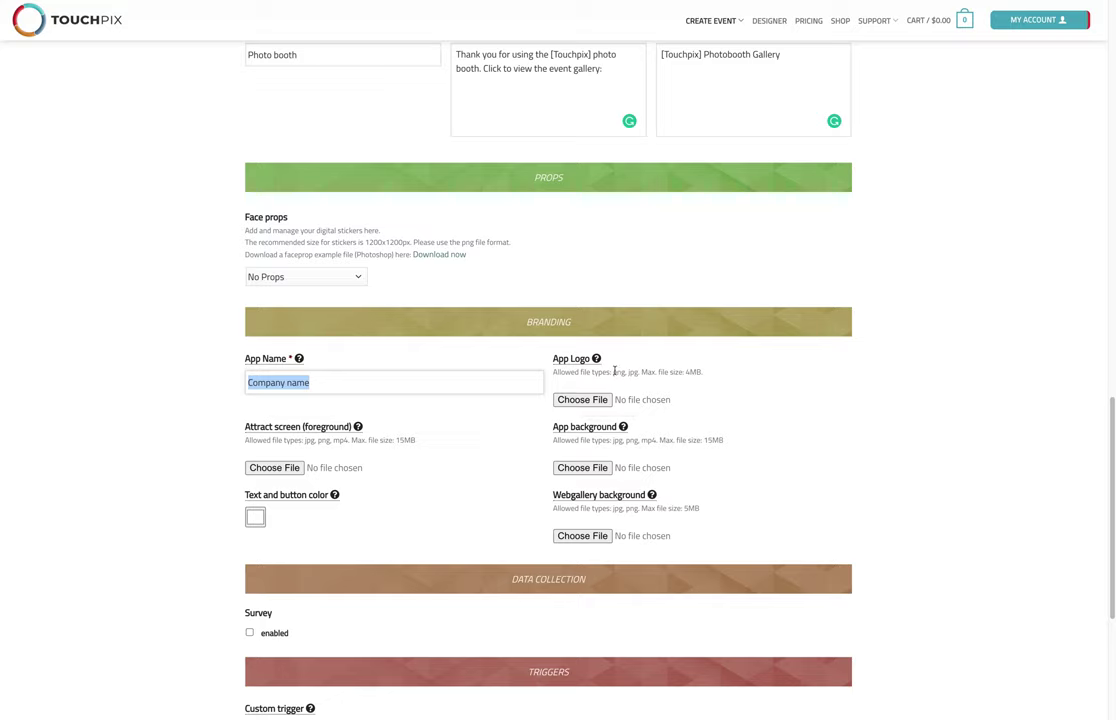
pyautogui.click(616, 371)
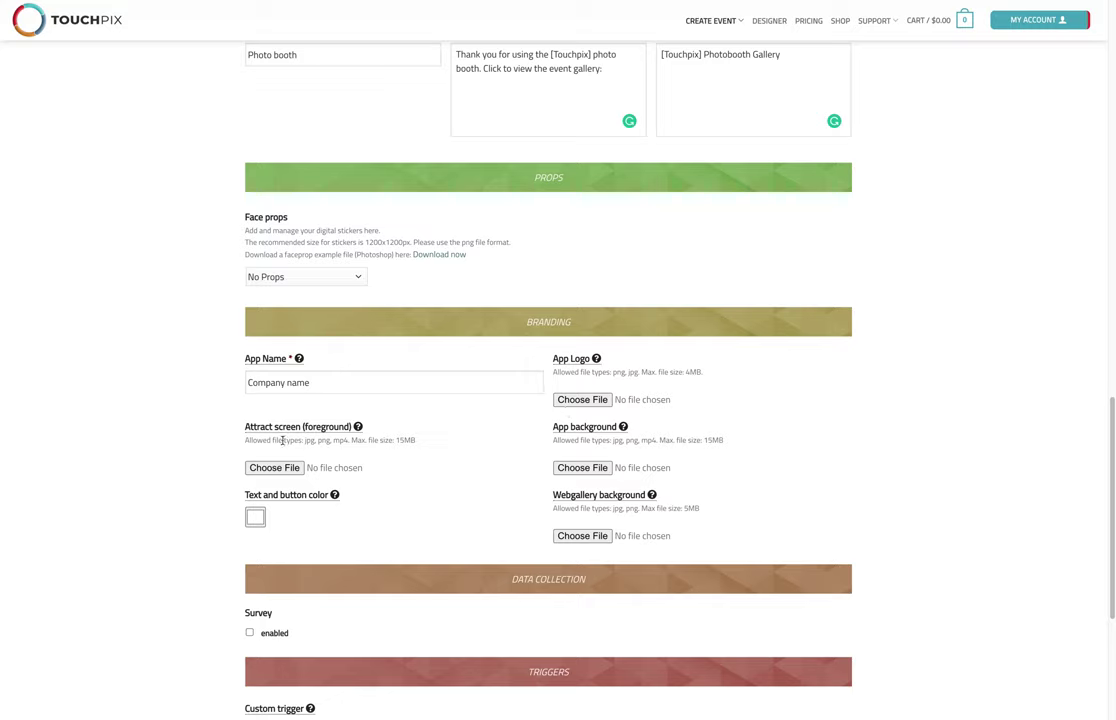
pyautogui.scroll(-3, 494, 531)
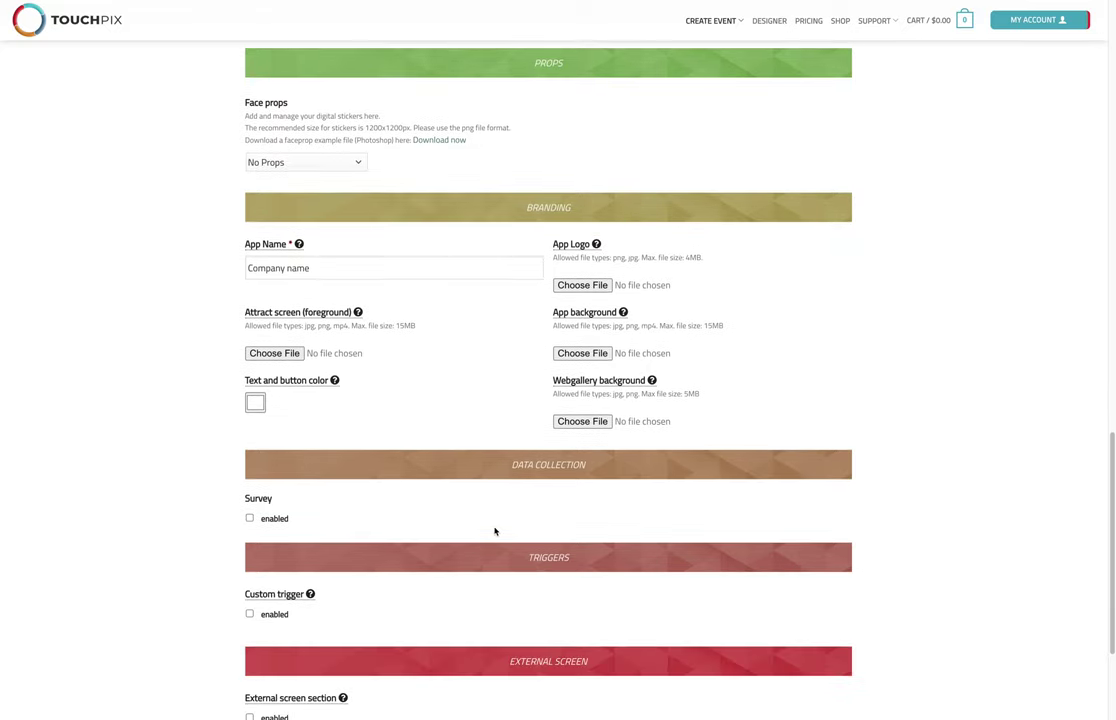
pyautogui.scroll(-2, 494, 531)
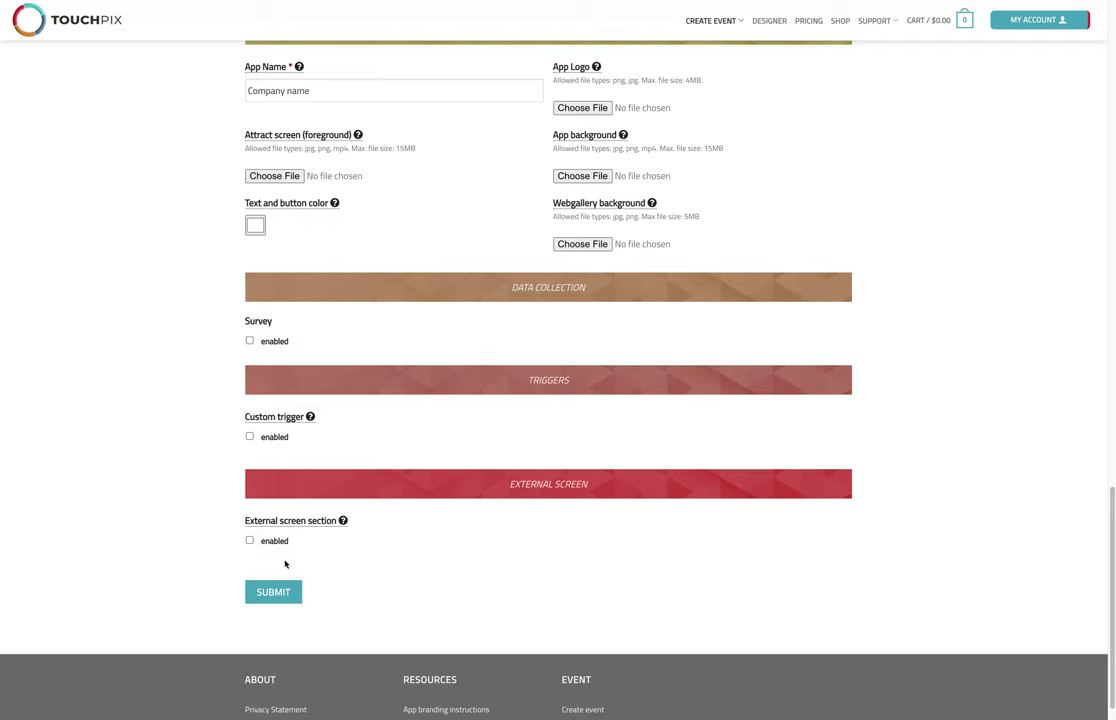
# Enable the External screen section, trying Slideshow before settling on External session mode.
pyautogui.click(250, 541)
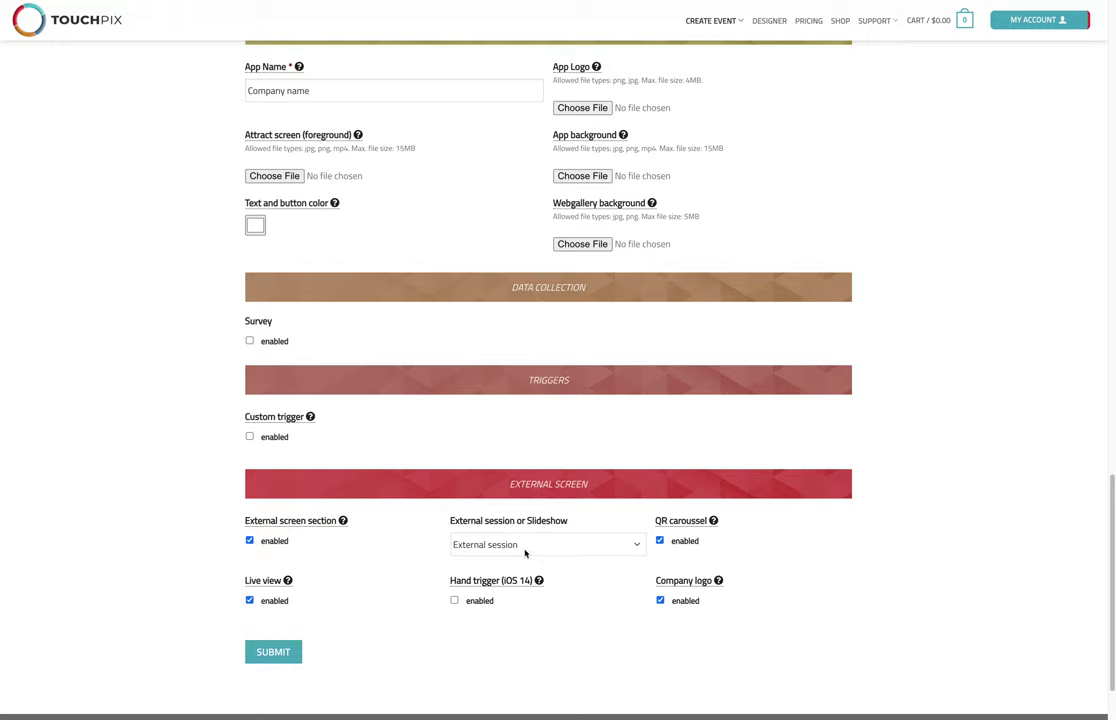
pyautogui.click(460, 546)
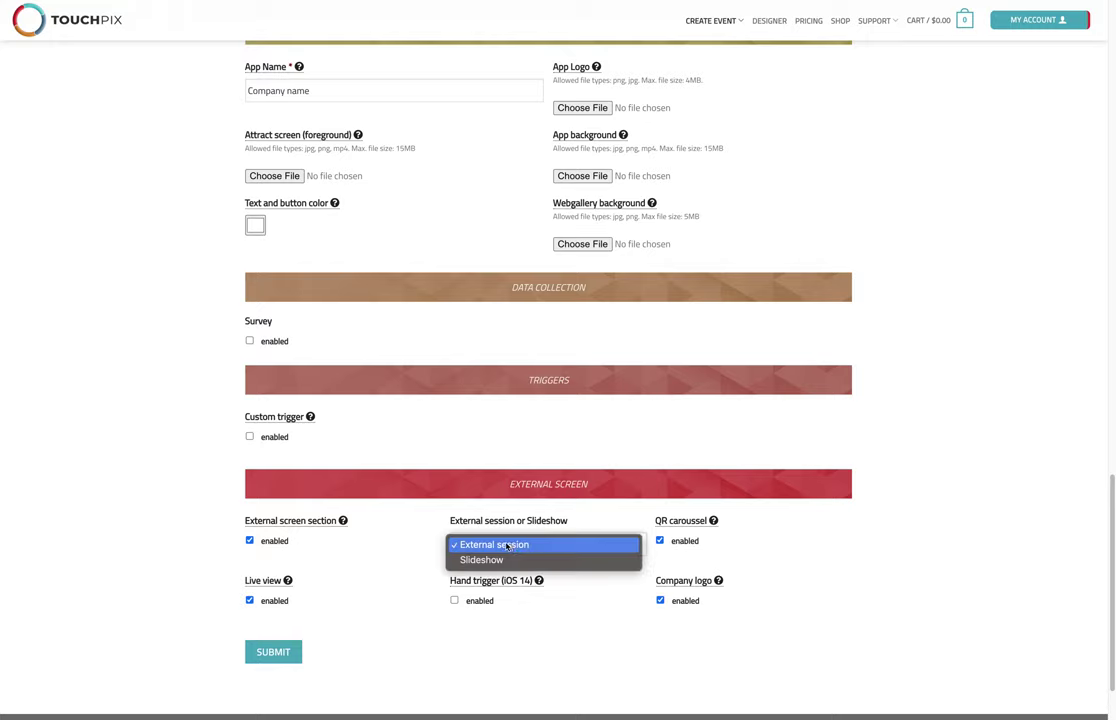
pyautogui.click(418, 538)
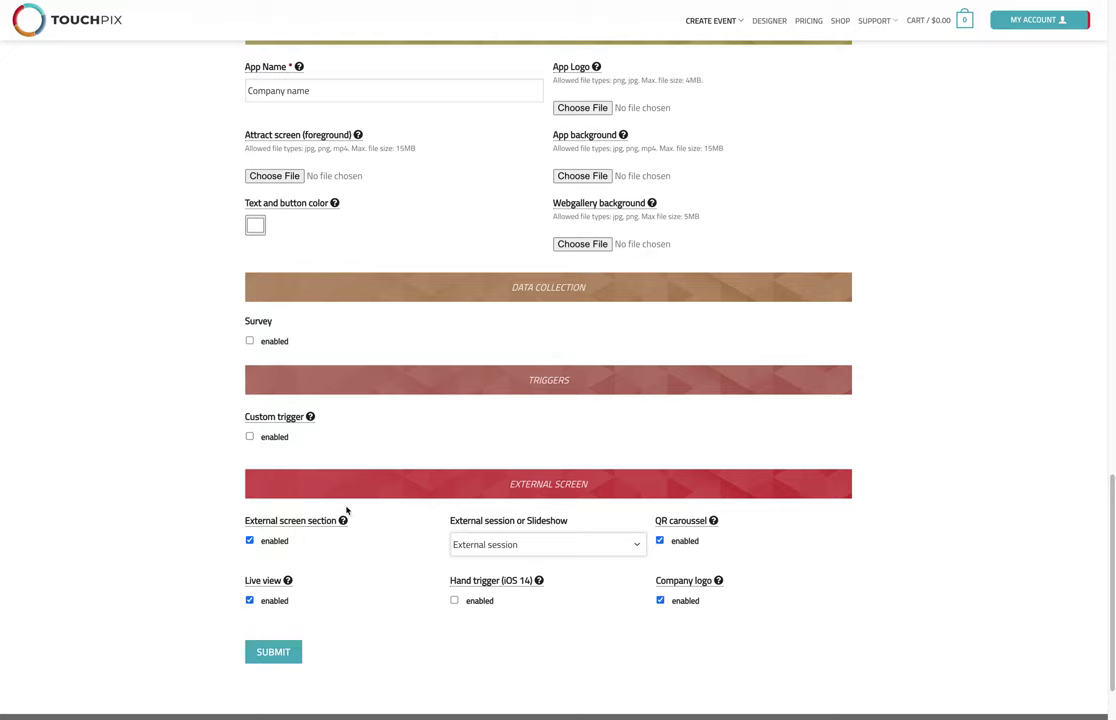
pyautogui.click(600, 546)
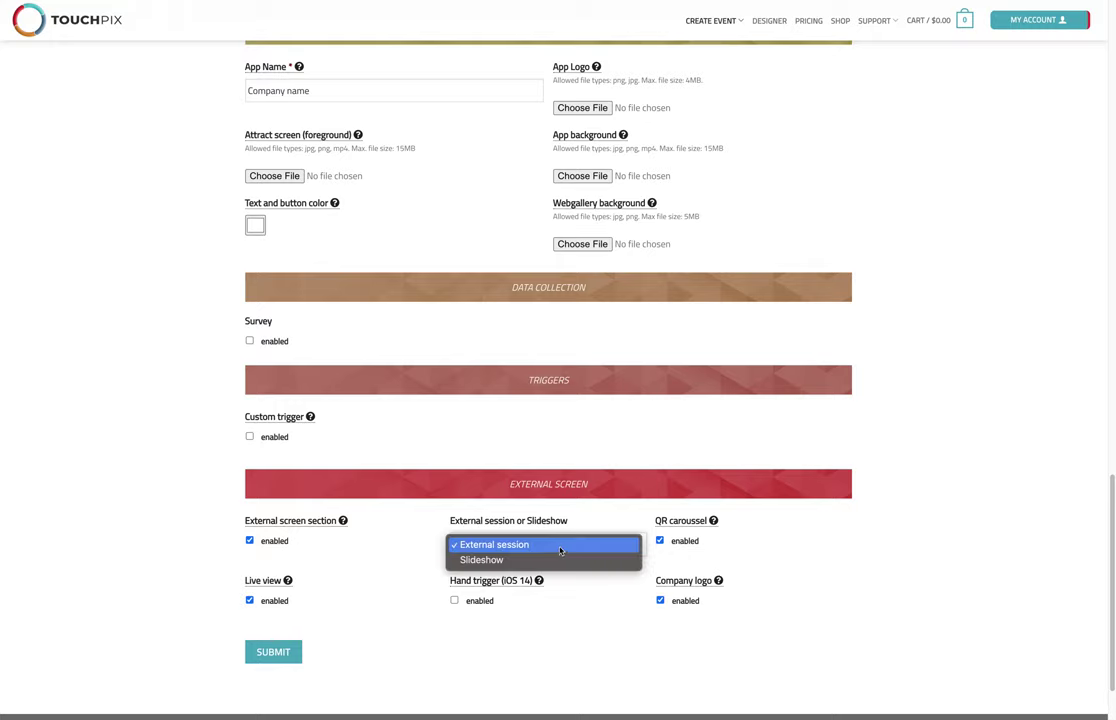
pyautogui.click(476, 560)
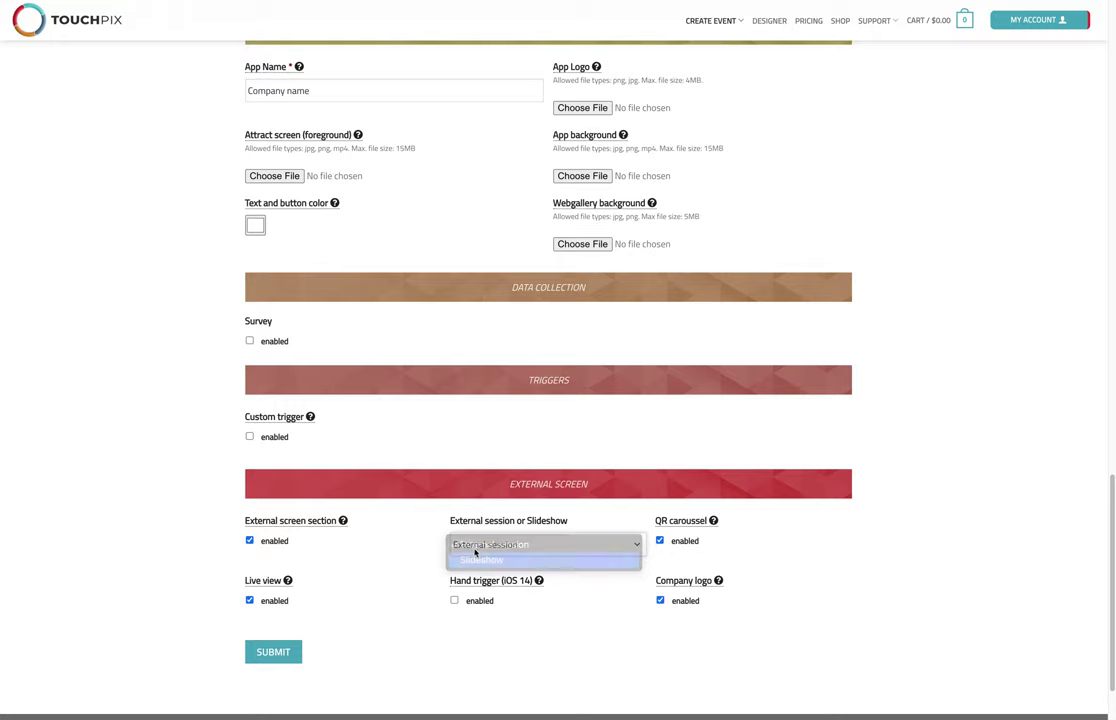
pyautogui.click(479, 541)
pyautogui.click(479, 534)
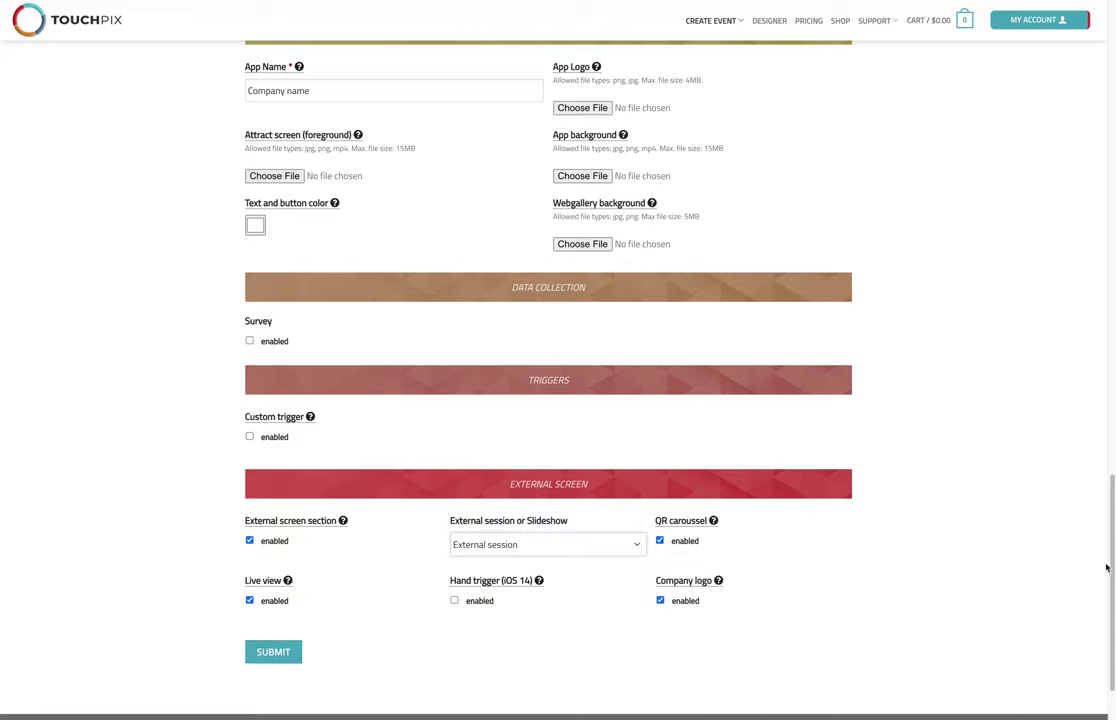
pyautogui.moveTo(1106, 566); pyautogui.dragTo(1111, 90)
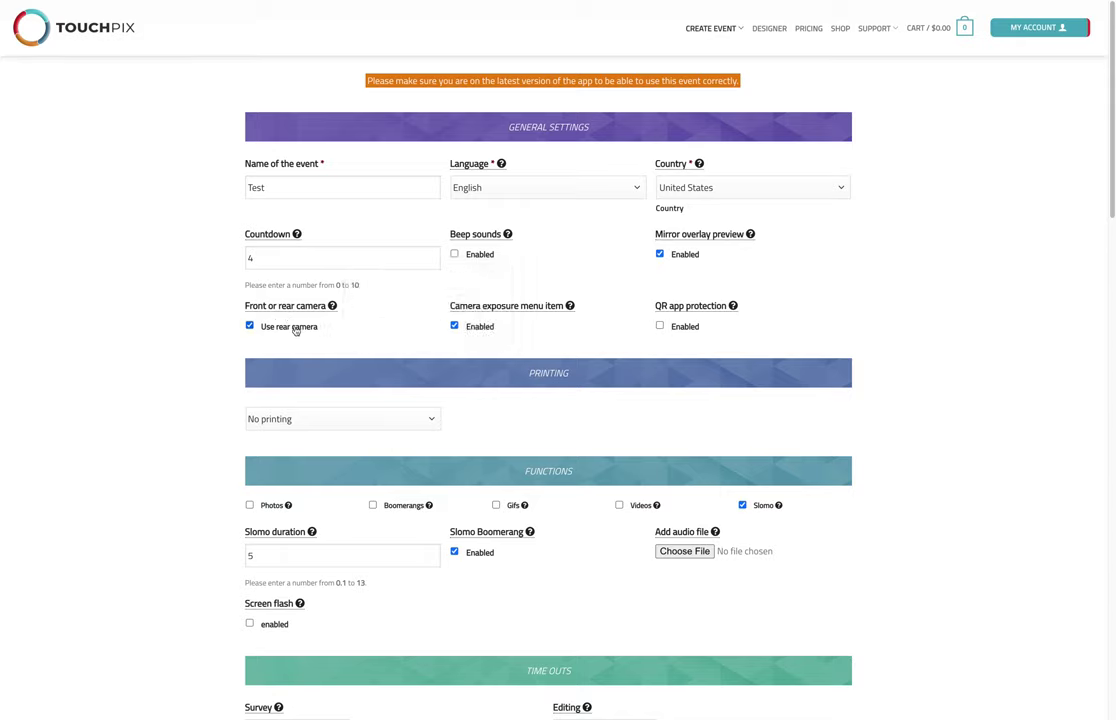
# Enter 5 in the Slomo duration field.
pyautogui.click(1111, 195)
pyautogui.moveTo(1111, 195); pyautogui.dragTo(1111, 276)
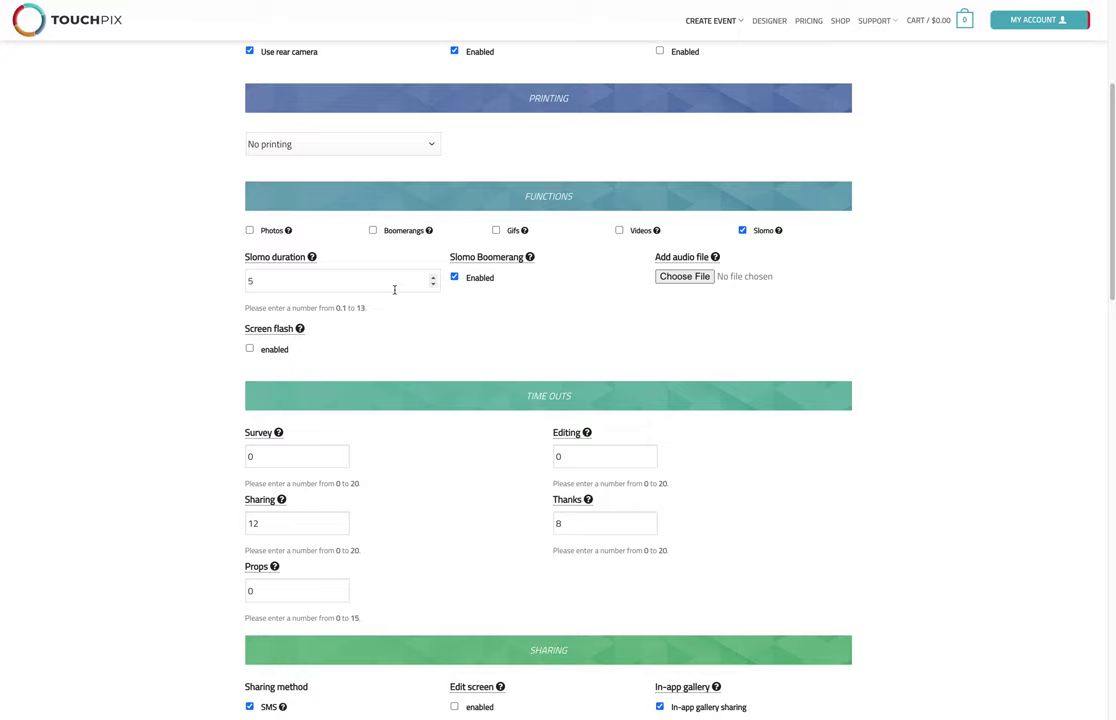
pyautogui.click(250, 281)
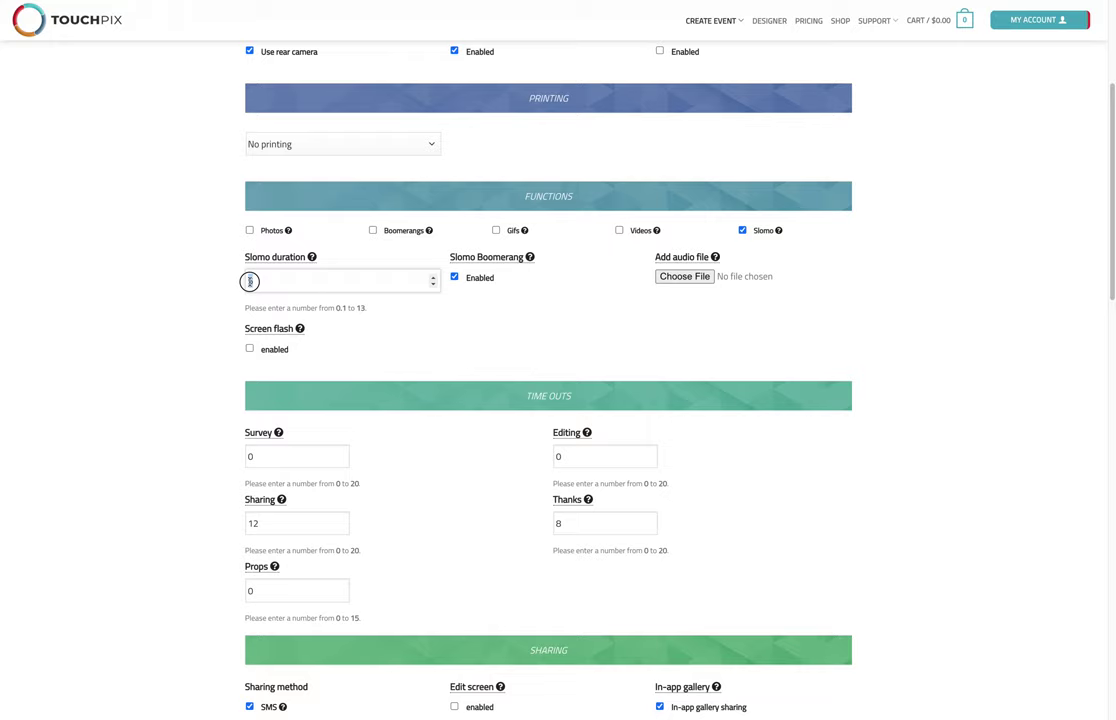
pyautogui.write('5')
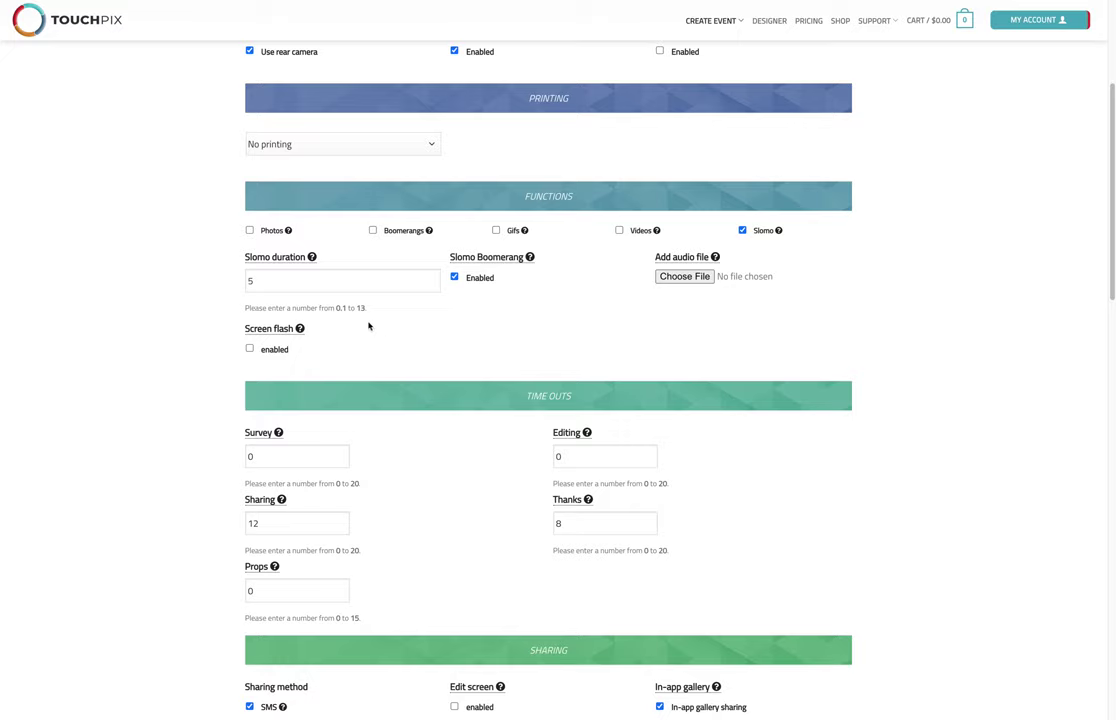
pyautogui.doubleClick(250, 281)
pyautogui.write('1')
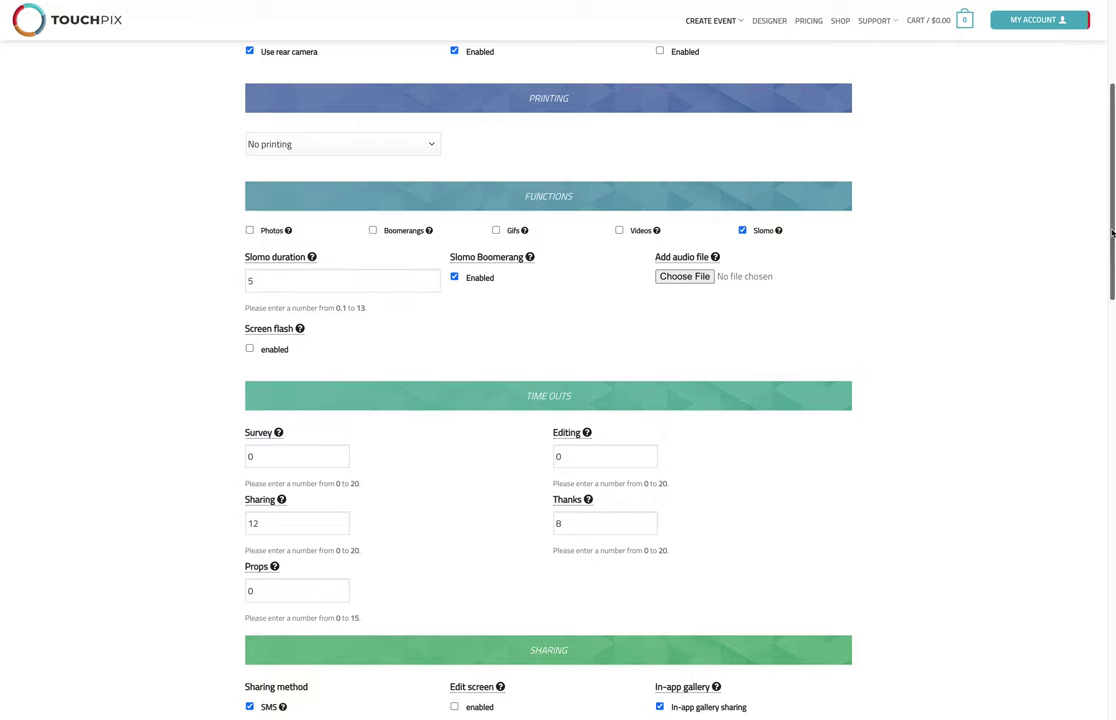
# Check the Thanks and Sharing time-outs, leaving Sharing at 12, and the Email subject.
pyautogui.moveTo(1110, 231); pyautogui.dragTo(1059, 291)
pyautogui.doubleClick(568, 310)
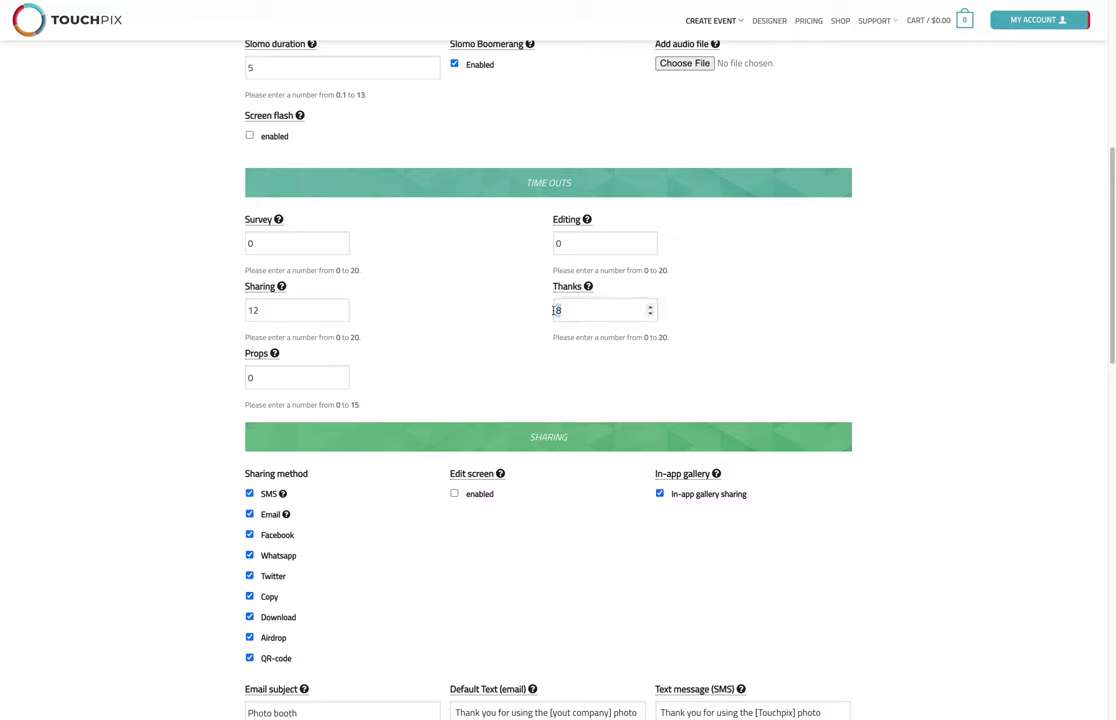
pyautogui.doubleClick(255, 310)
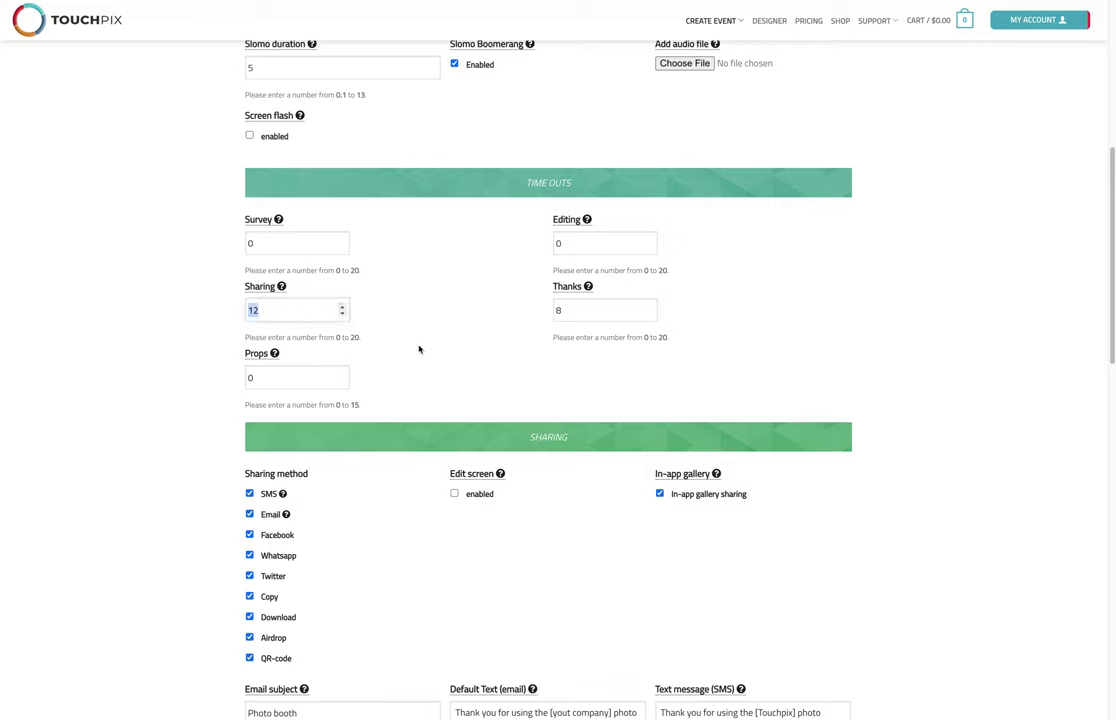
pyautogui.click(695, 411)
pyautogui.moveTo(1108, 318); pyautogui.dragTo(763, 341)
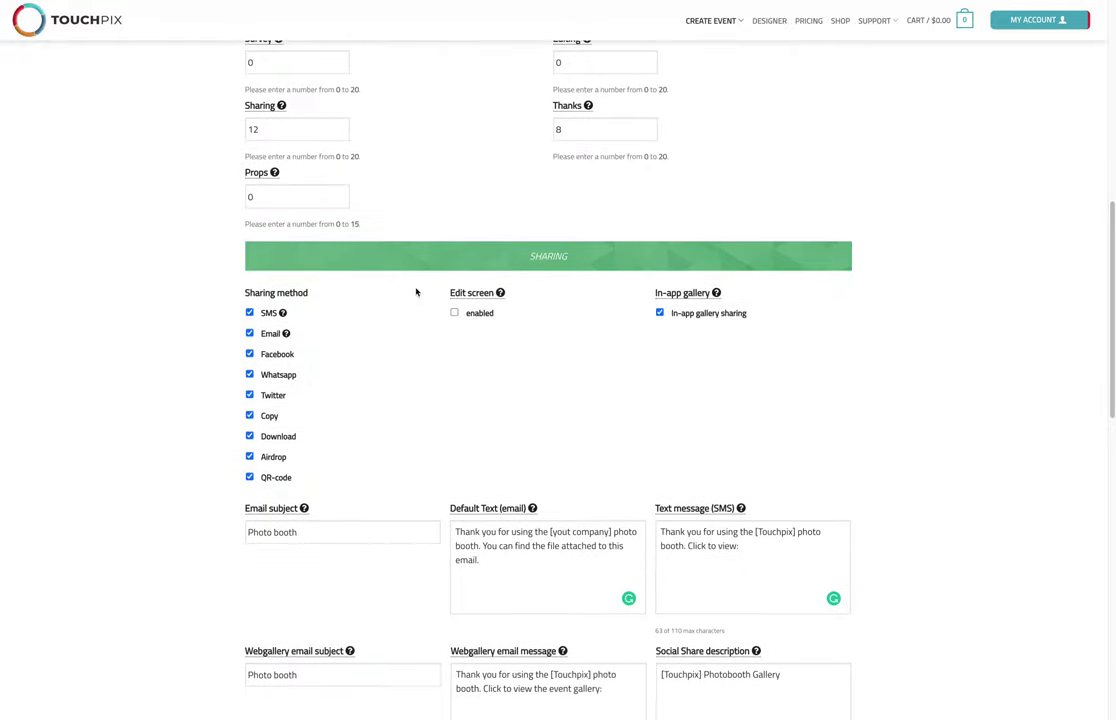
pyautogui.moveTo(1114, 322); pyautogui.dragTo(1098, 400)
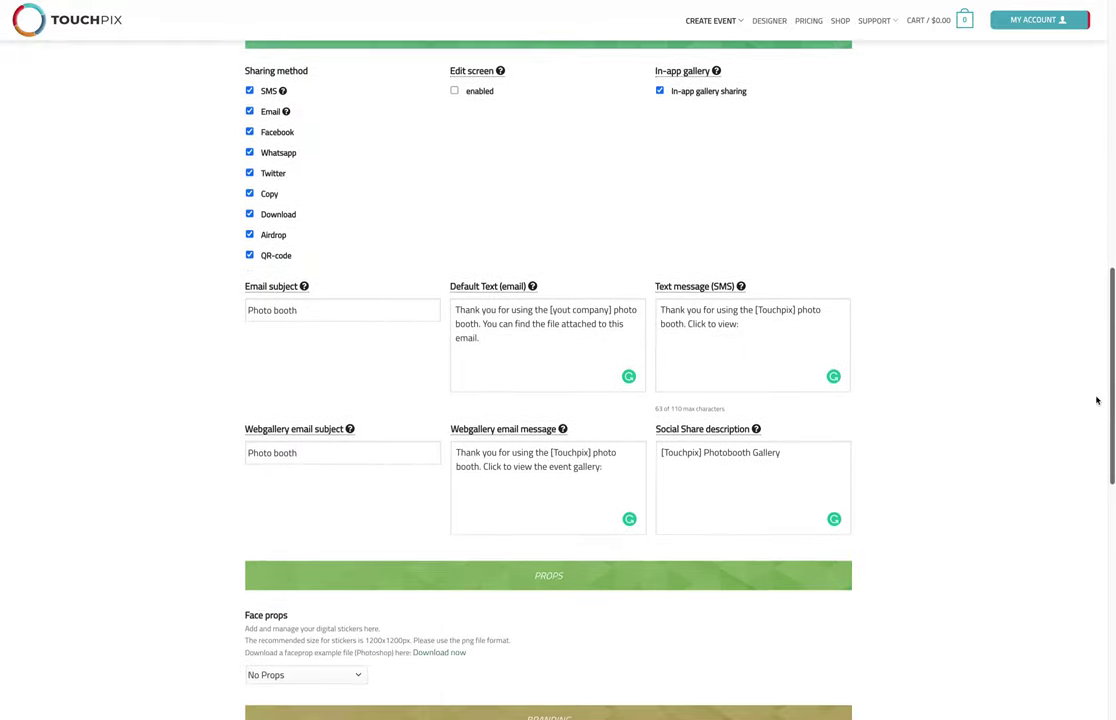
pyautogui.click(362, 310)
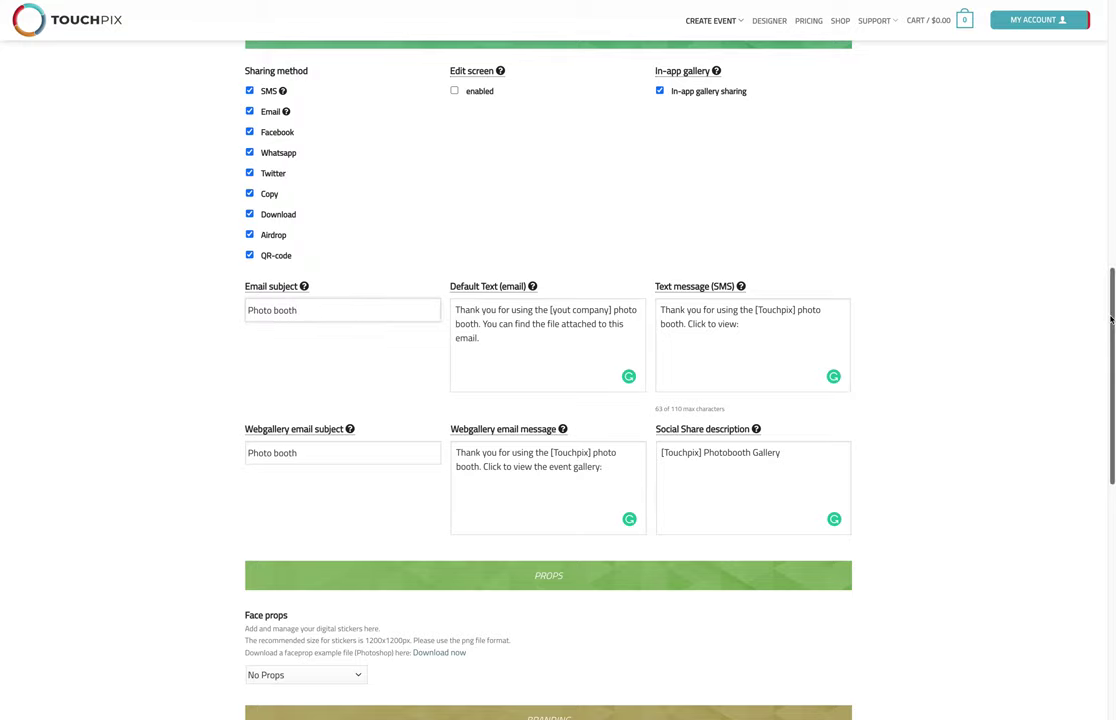
pyautogui.moveTo(1105, 314); pyautogui.dragTo(1091, 503)
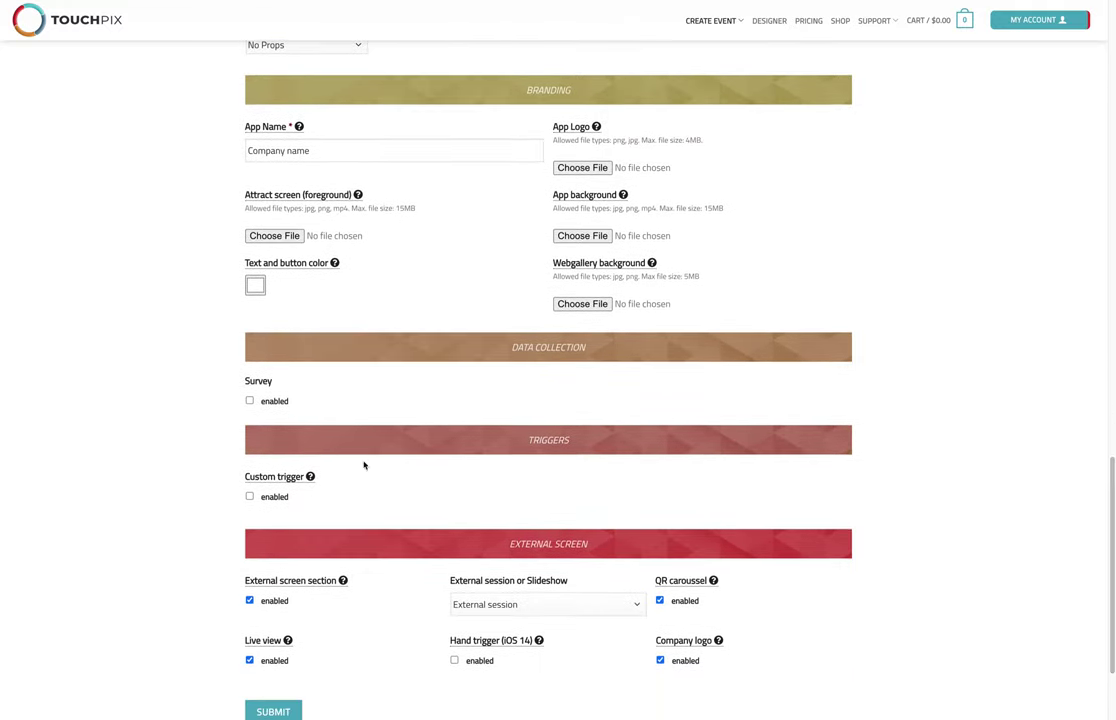
# Disable the External screen section and save the Test event.
pyautogui.click(249, 600)
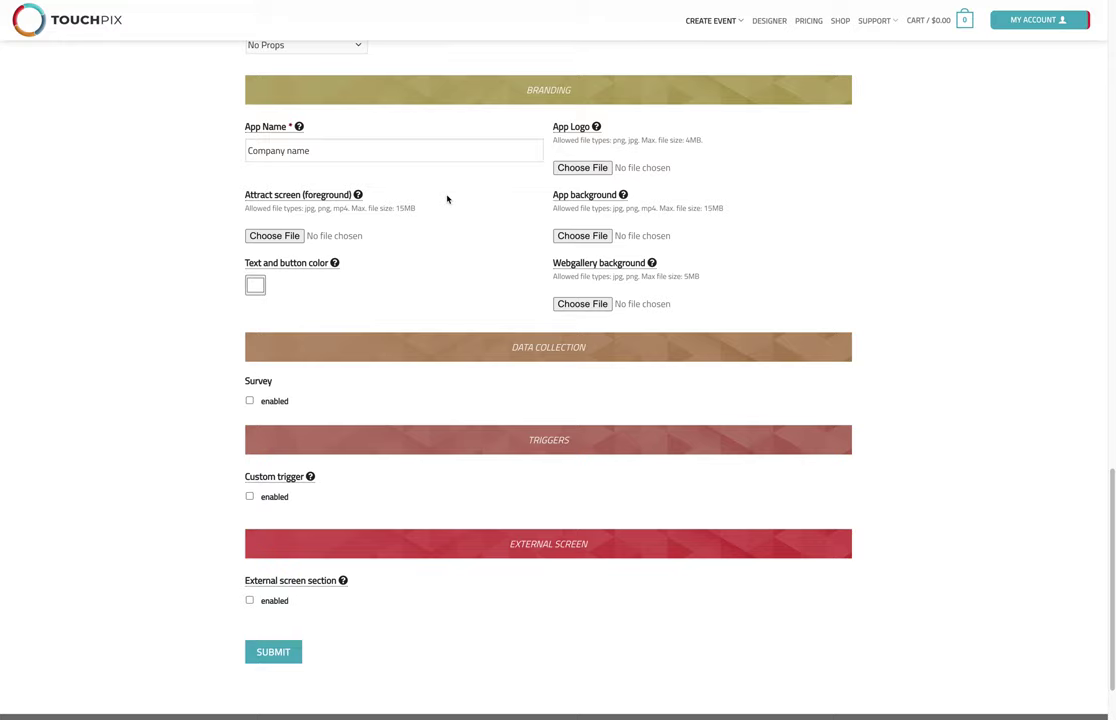
pyautogui.press('Return')
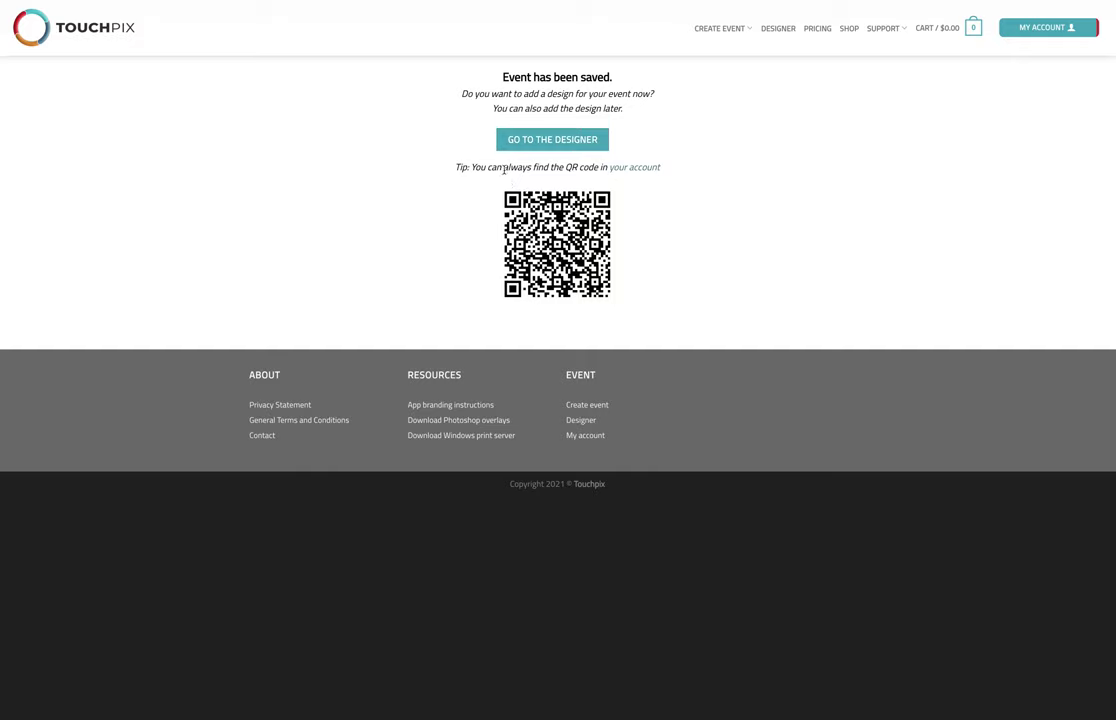
# Open the My Events list from the My Account menu to find the new Test event.
pyautogui.moveTo(737, 33)
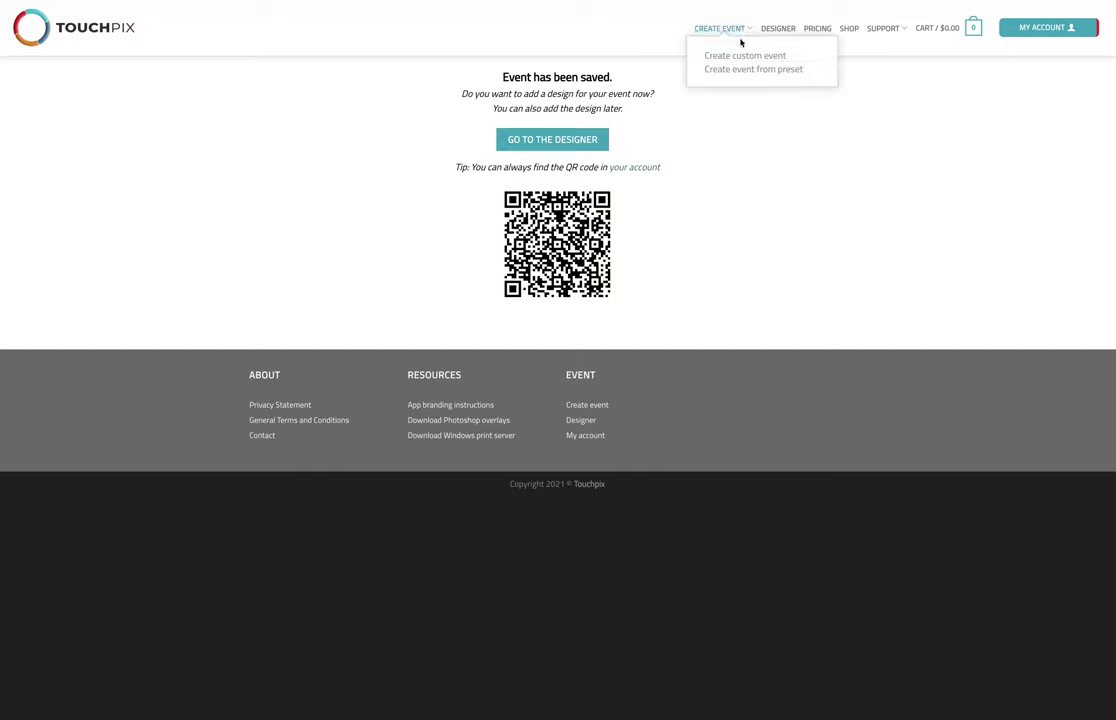
pyautogui.moveTo(1020, 33)
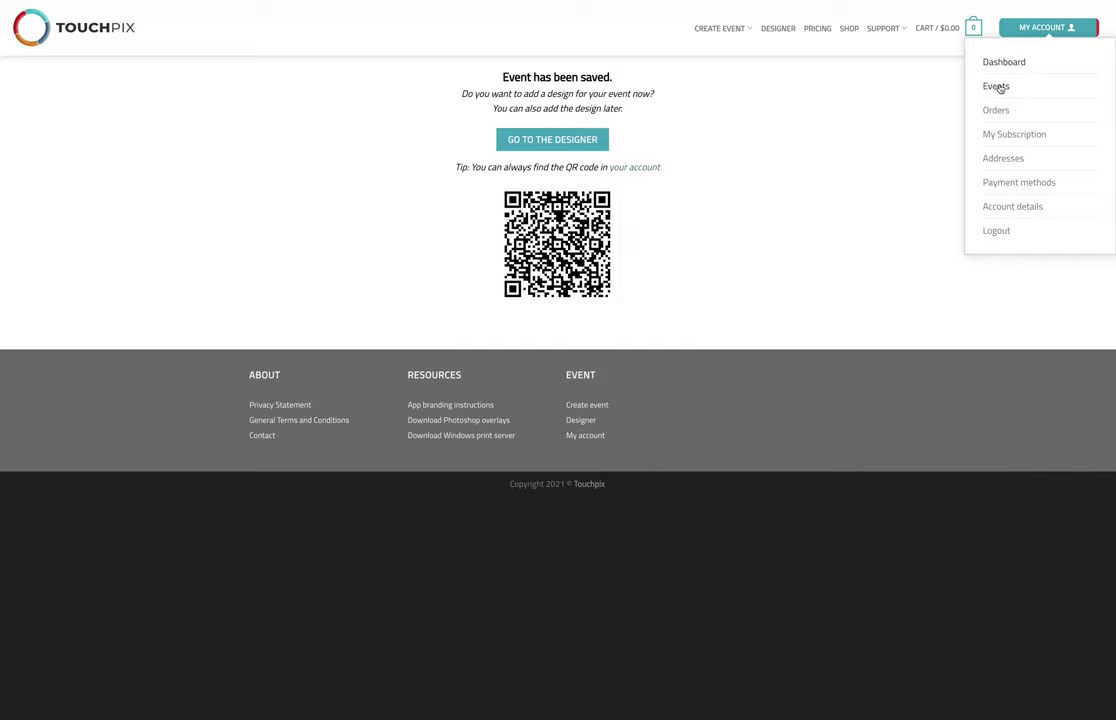
pyautogui.click(1000, 88)
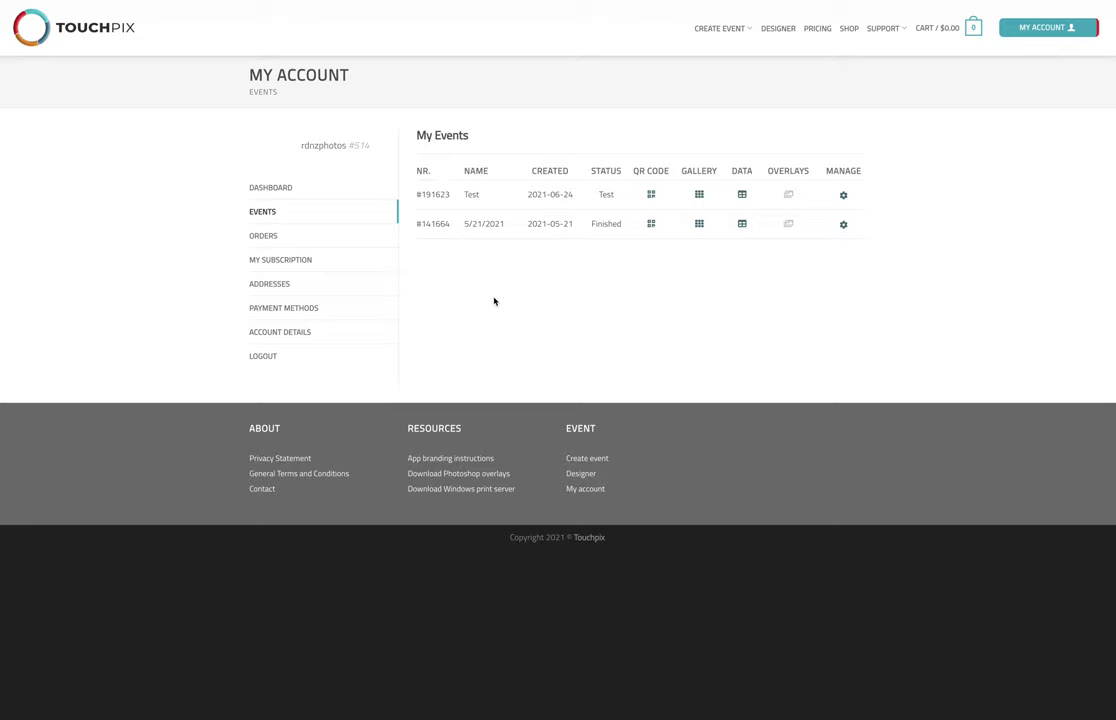
pyautogui.moveTo(733, 29)
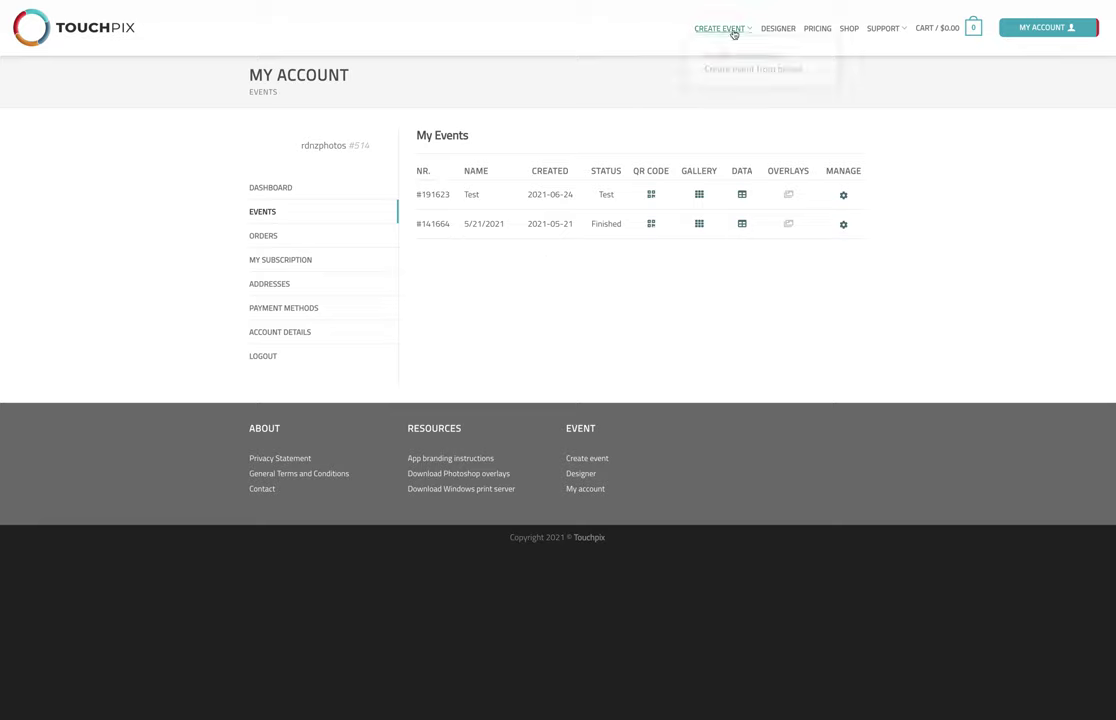